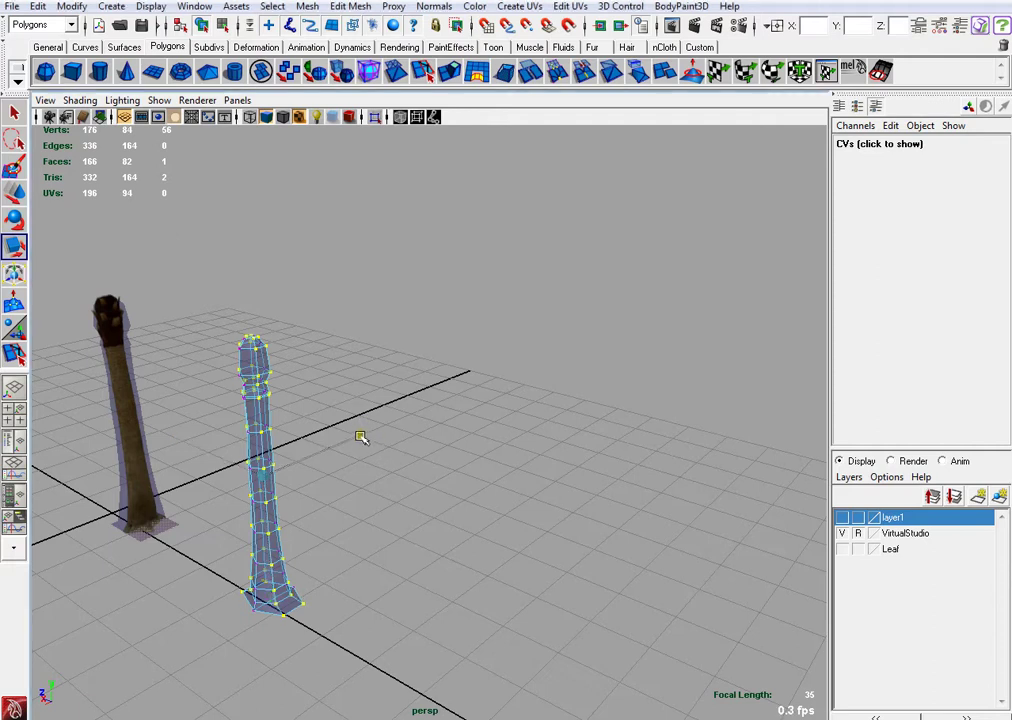
- Leave vertex editing on the untextured trunk and select it as a whole object with the Move tool
left_click(338, 511)
left_click_drag(338, 511, 195, 355, "alt")
left_click(12, 192)
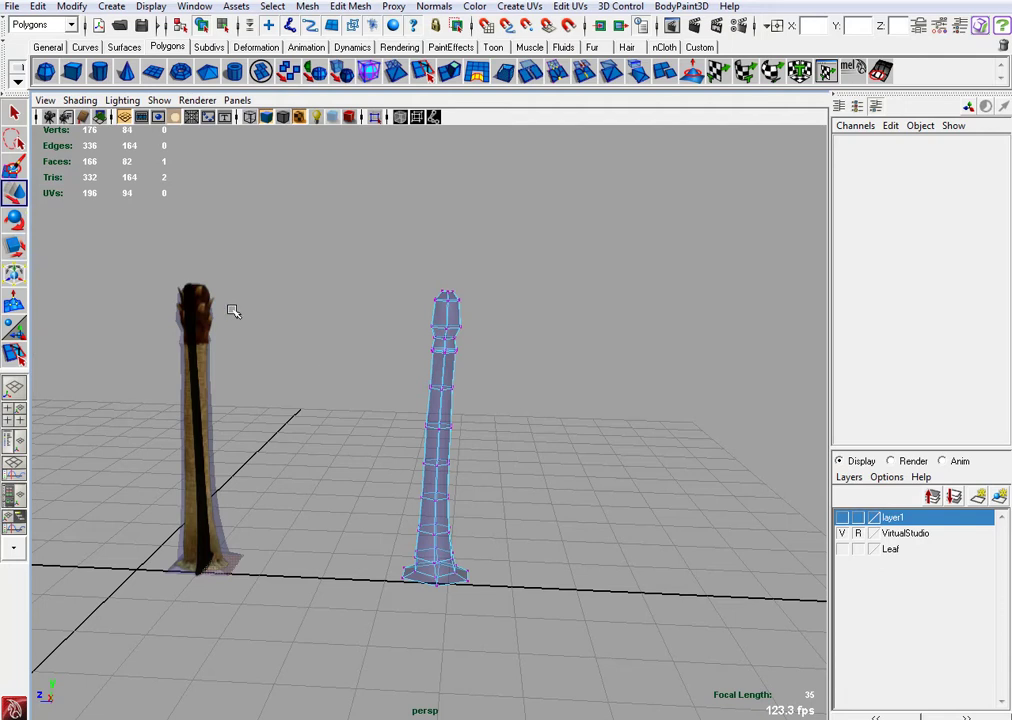
right_click_drag(443, 356, 482, 340)
left_click(441, 374)
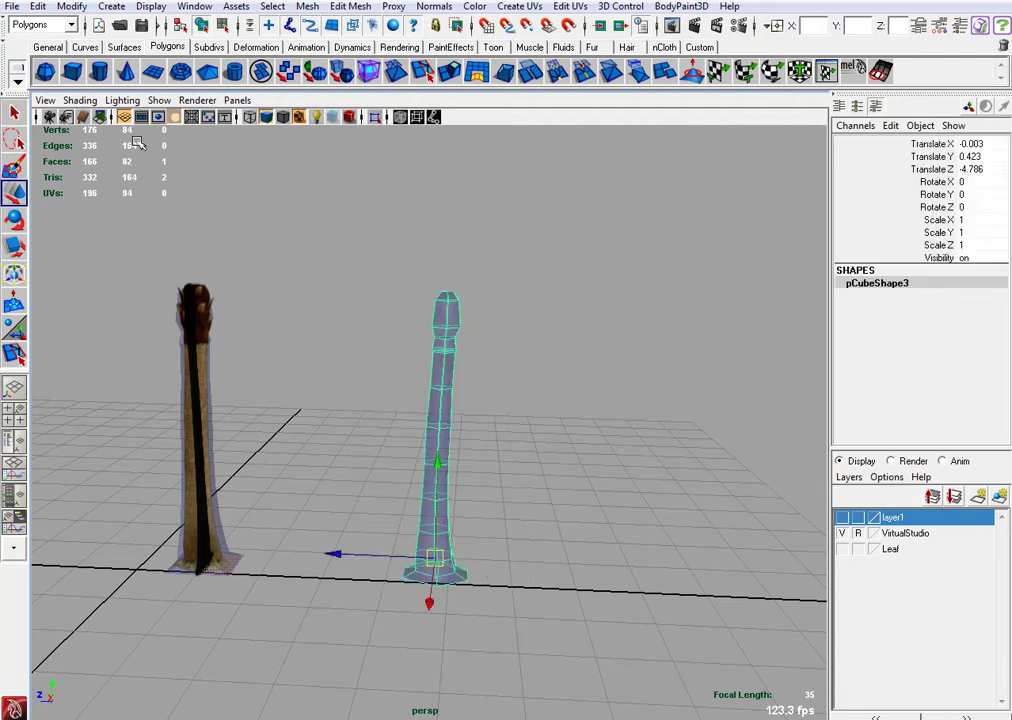
- Turn off the Poly Count heads-up display and turn on Object Details
left_click(152, 7)
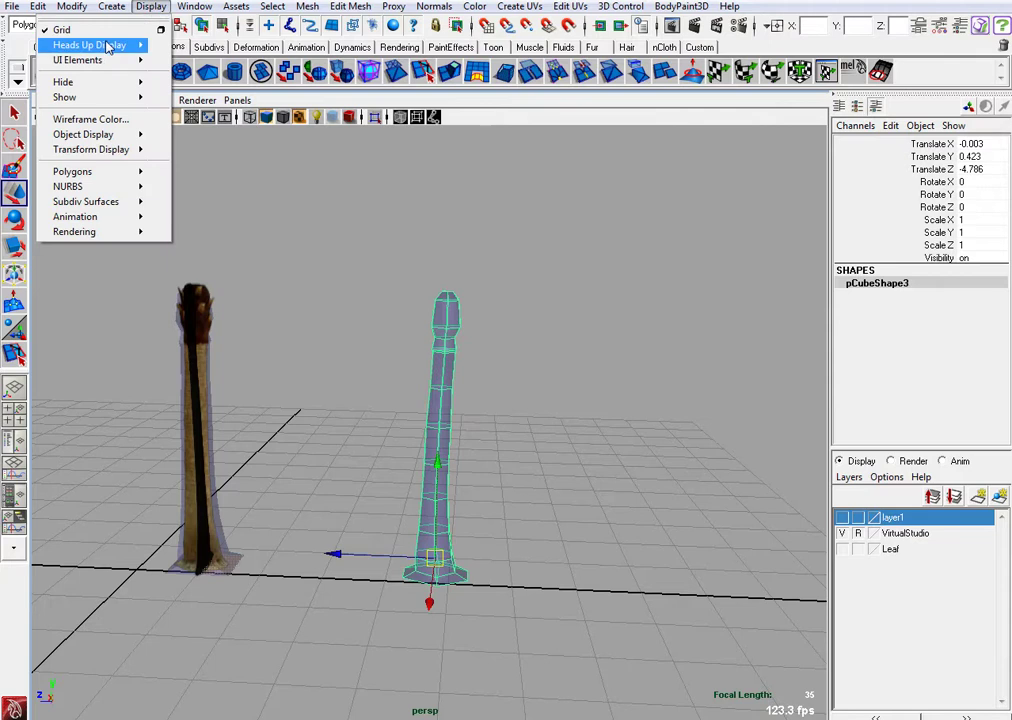
mouse_move(131, 45)
left_click(185, 82)
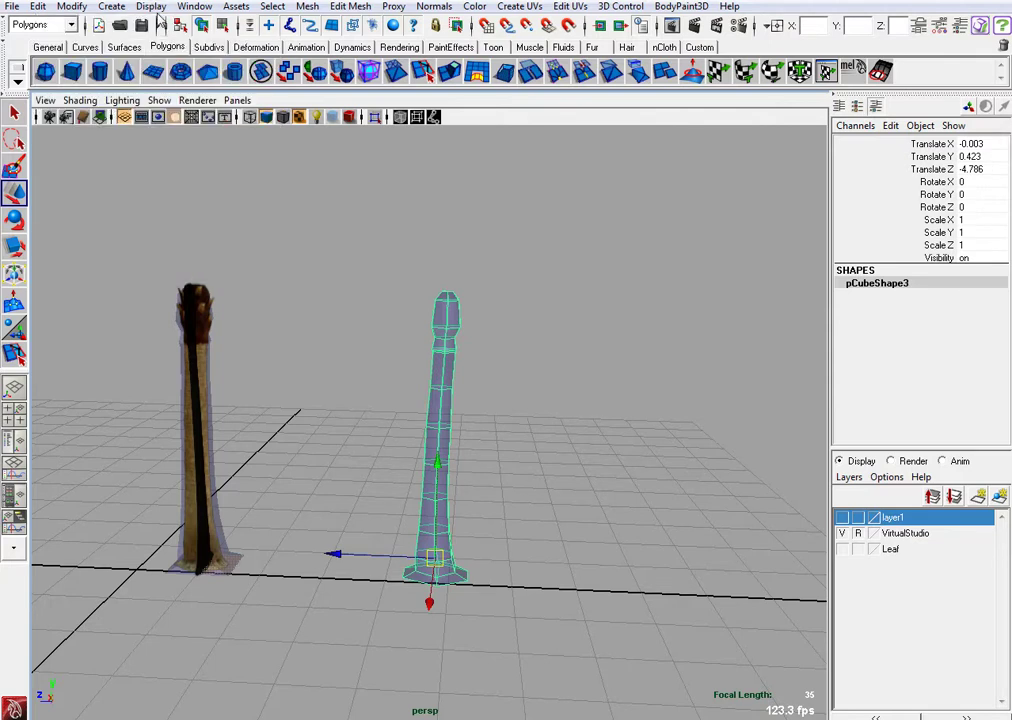
left_click(152, 7)
mouse_move(129, 47)
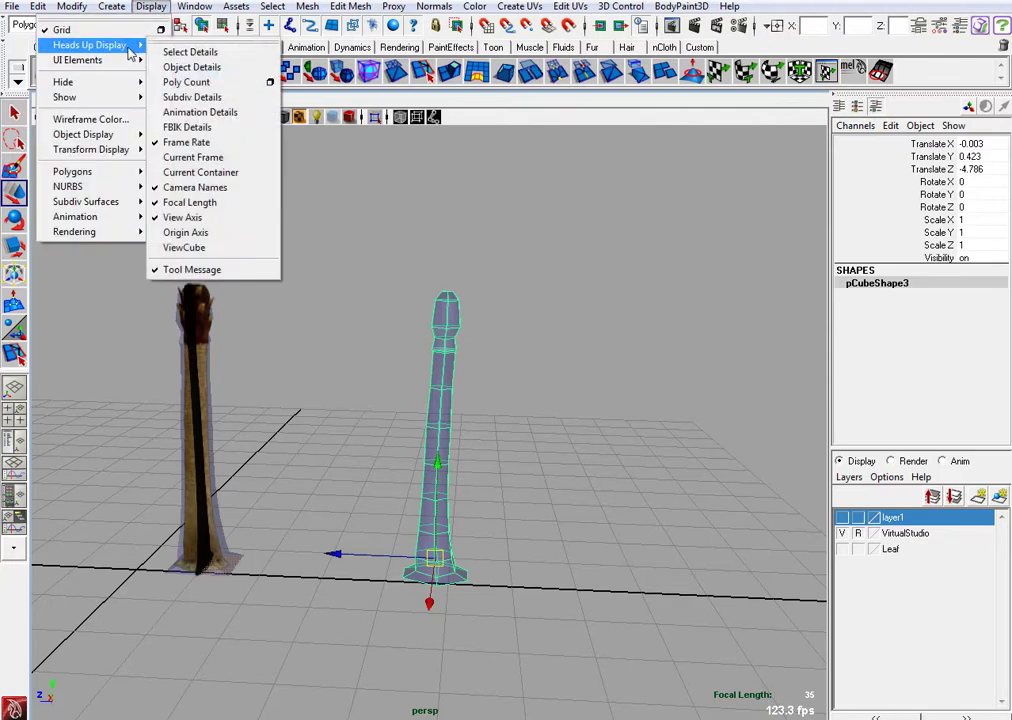
left_click(192, 67)
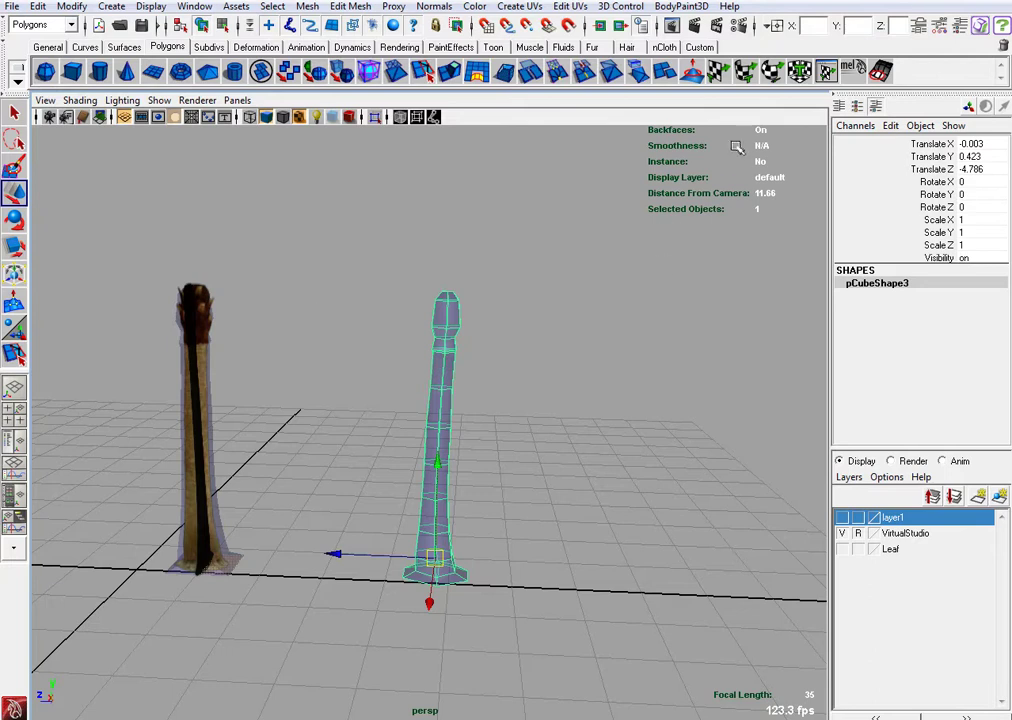
- Turn off Object Details, turn the Poly Count heads-up display back on and deselect the trunk
left_click(144, 7)
mouse_move(108, 45)
left_click(172, 68)
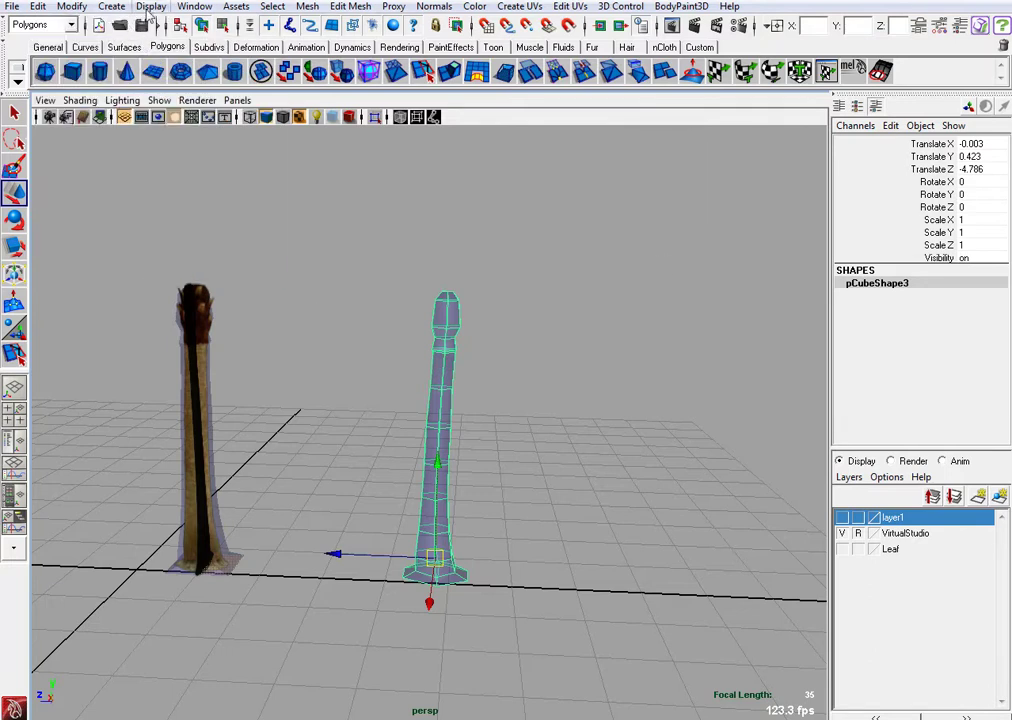
left_click(150, 7)
mouse_move(100, 43)
left_click(183, 84)
left_click(378, 354)
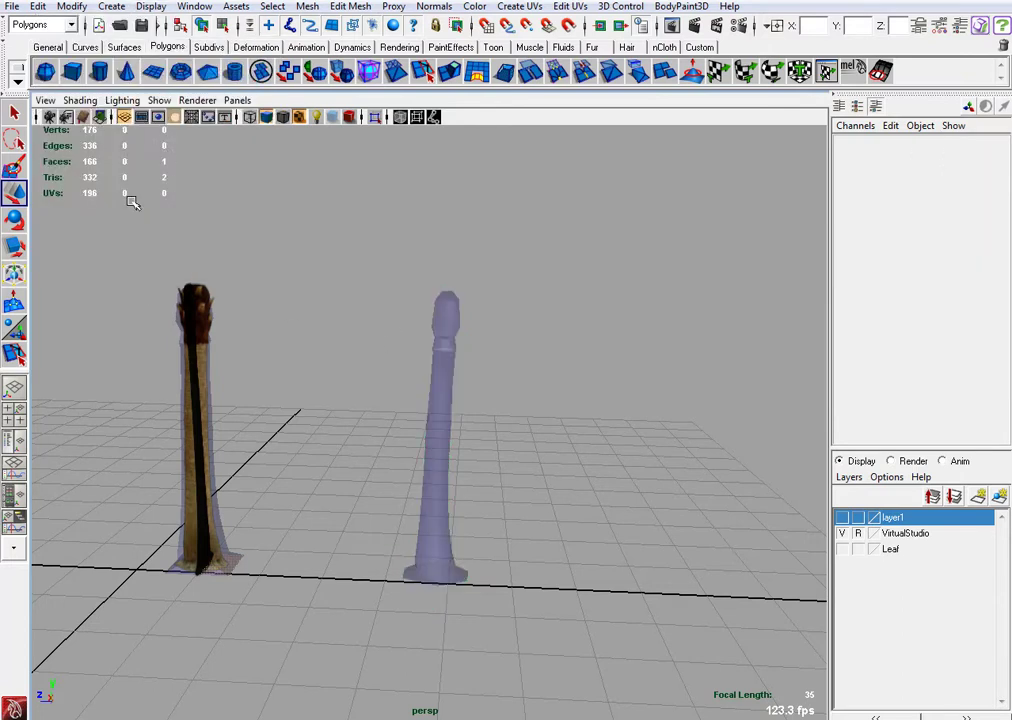
- Create a new display layer from the untextured trunk and rename layer1 as Mid_poly
left_click(437, 317)
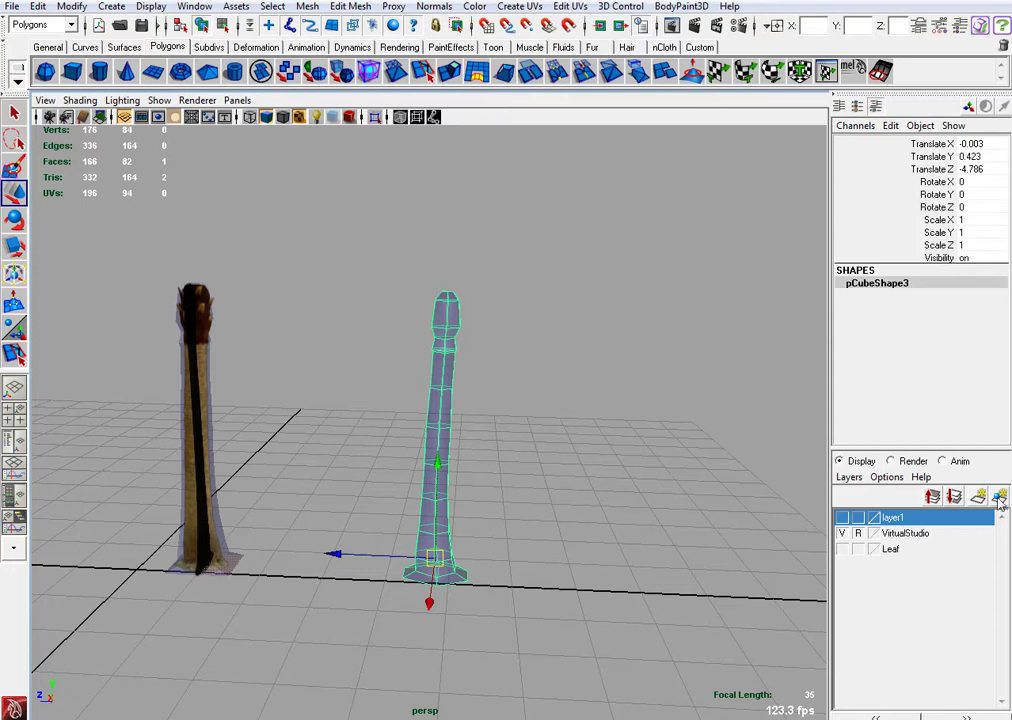
left_click(999, 499)
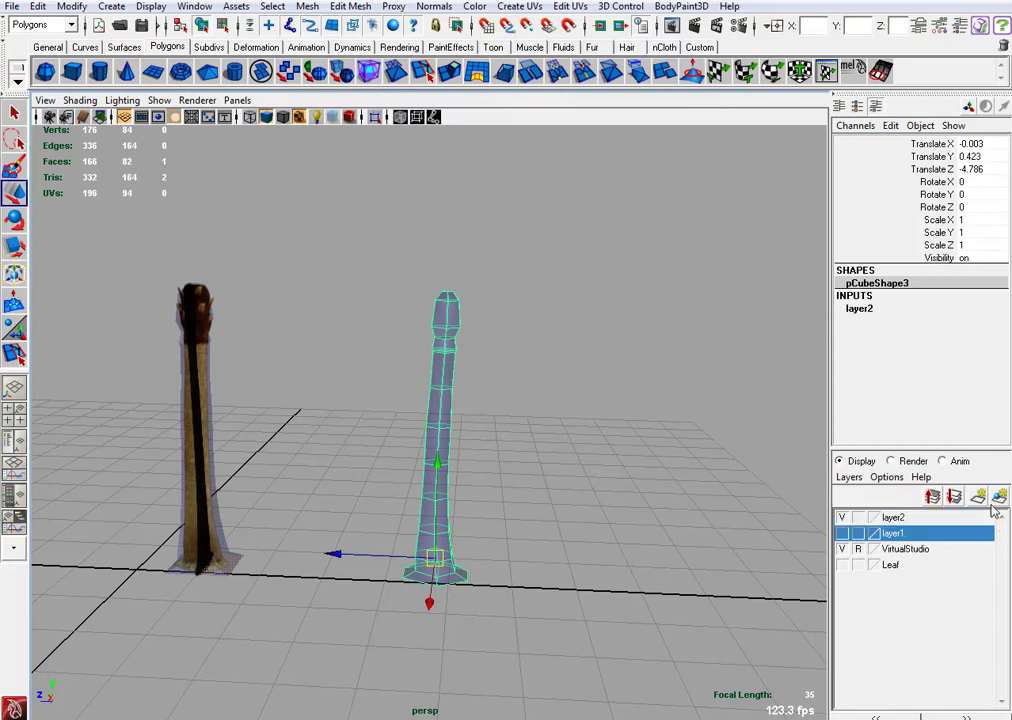
double_click(910, 537)
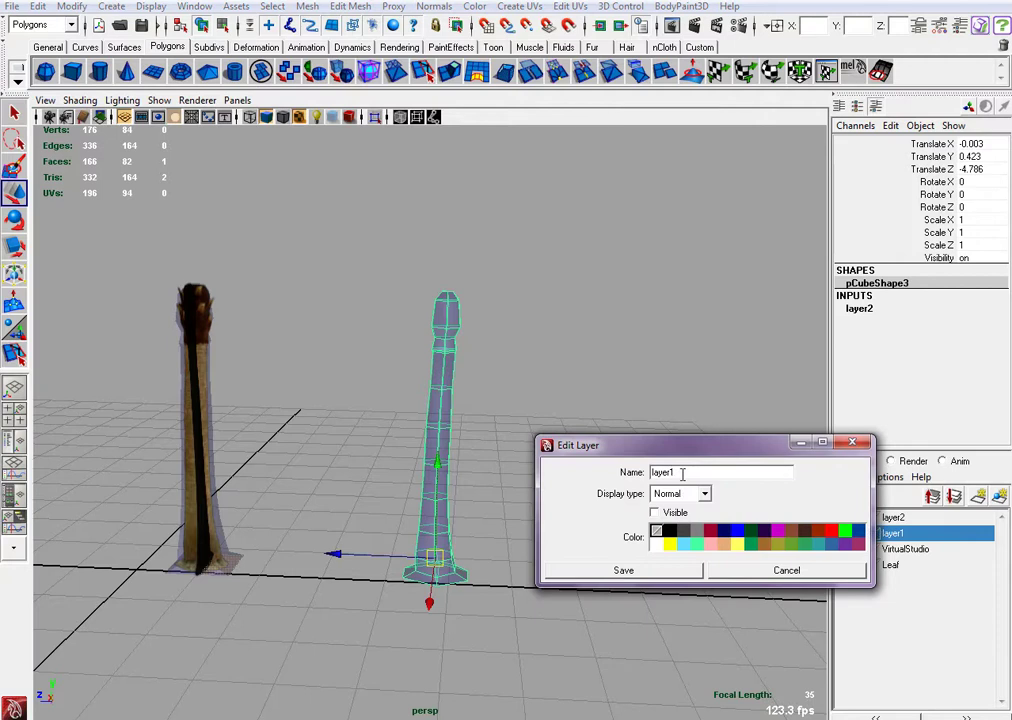
type("Mid_poly")
left_click(605, 570)
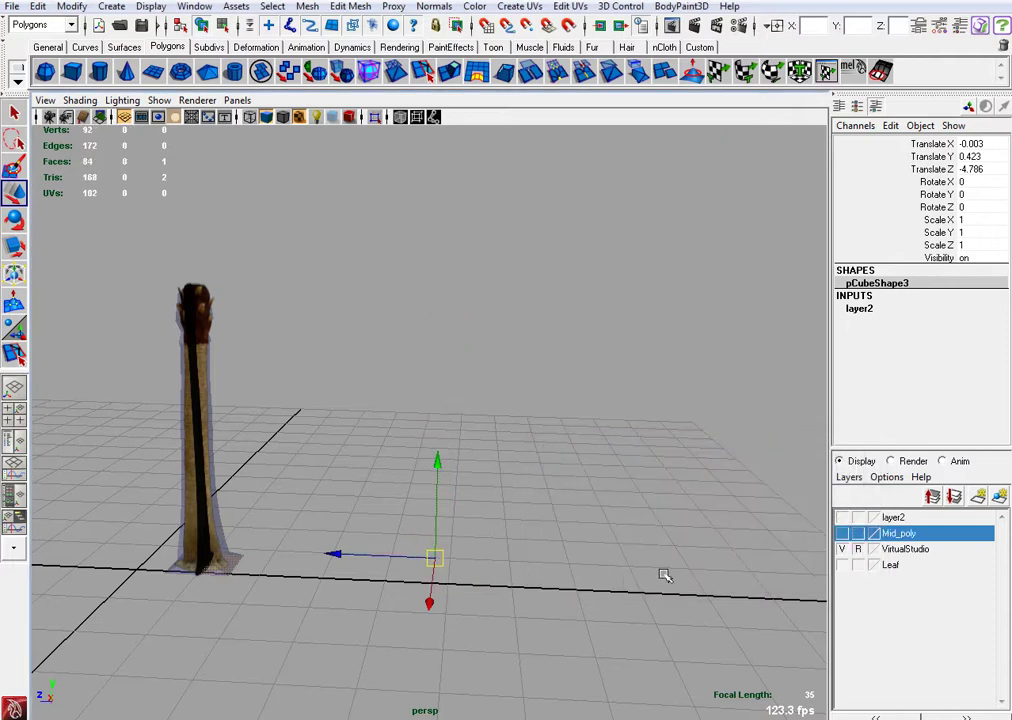
- Show the Mid_poly layer and move the two trunks overlapping the reference along Z, to about -8.15 and -6.64
left_click(842, 533)
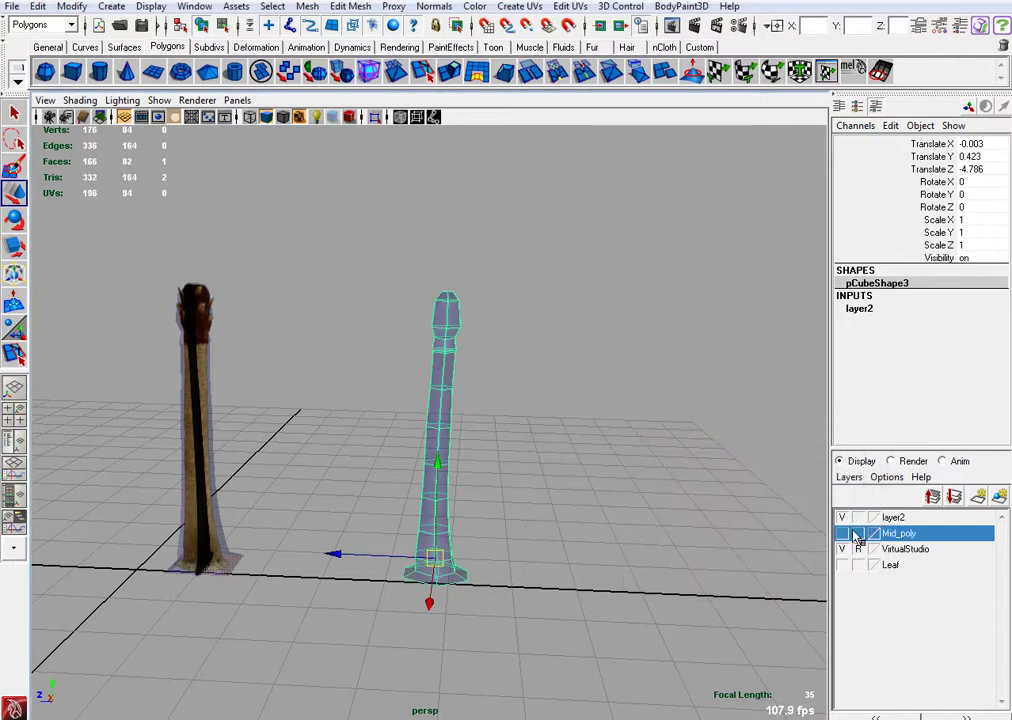
left_click(841, 533)
left_click(845, 534)
left_click(200, 460)
left_click_drag(155, 545, 600, 580)
left_click(186, 446)
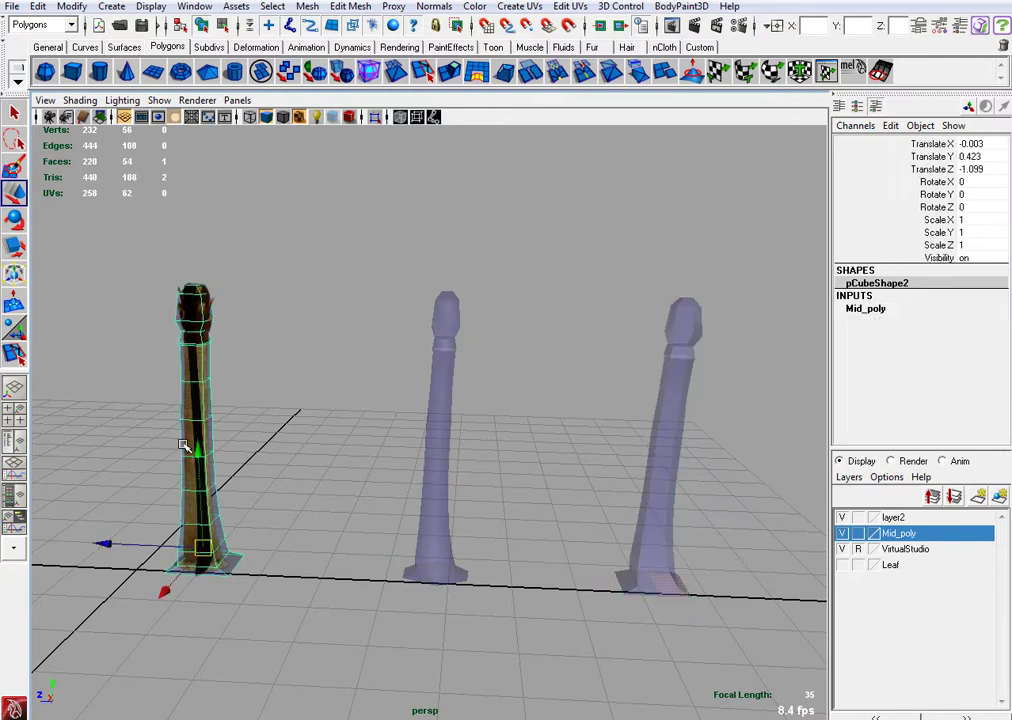
left_click_drag(160, 549, 510, 588)
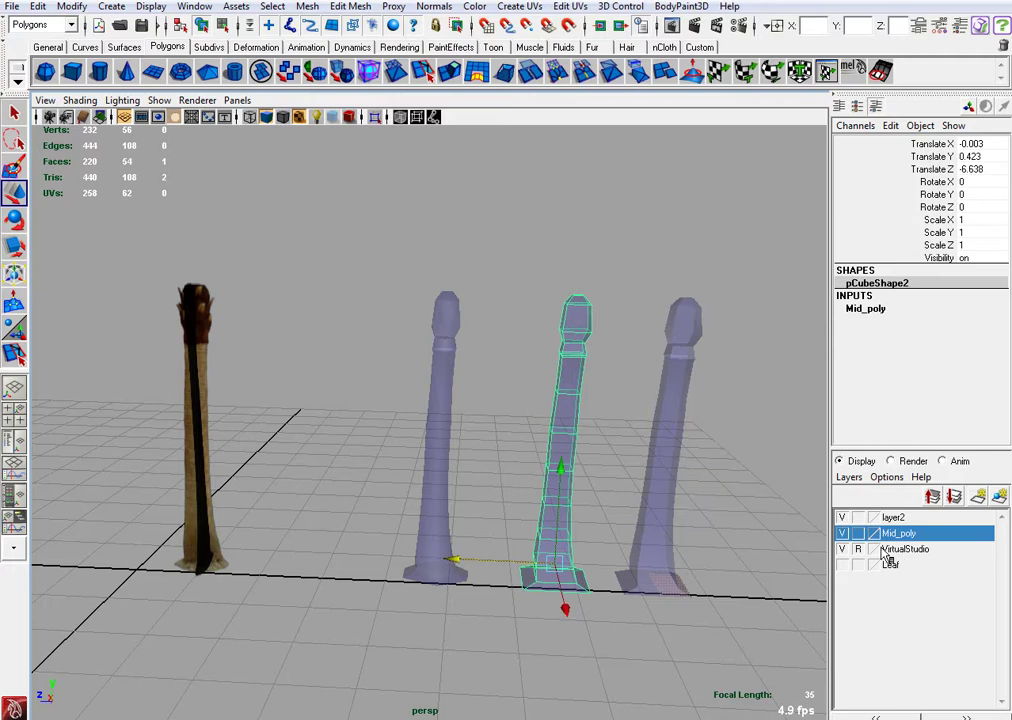
- Add the selected trunk to layer2 and rename that layer as Low_poly
left_click(892, 518)
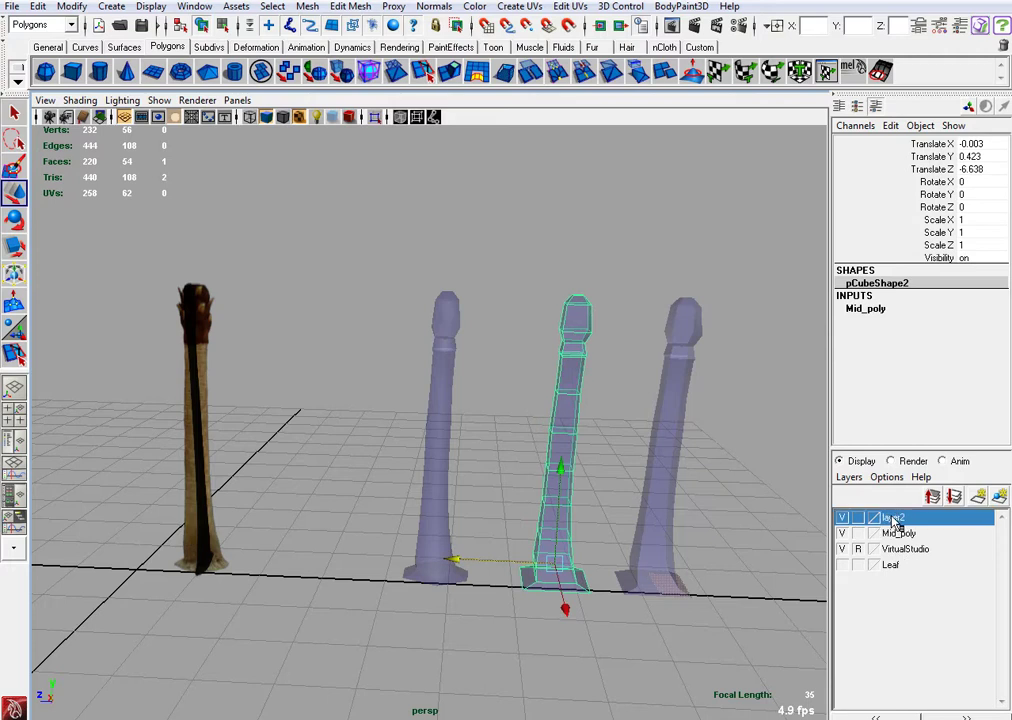
right_click(895, 522)
left_click(780, 558)
double_click(894, 518)
left_click_drag(679, 473, 577, 475)
type("Low_poly")
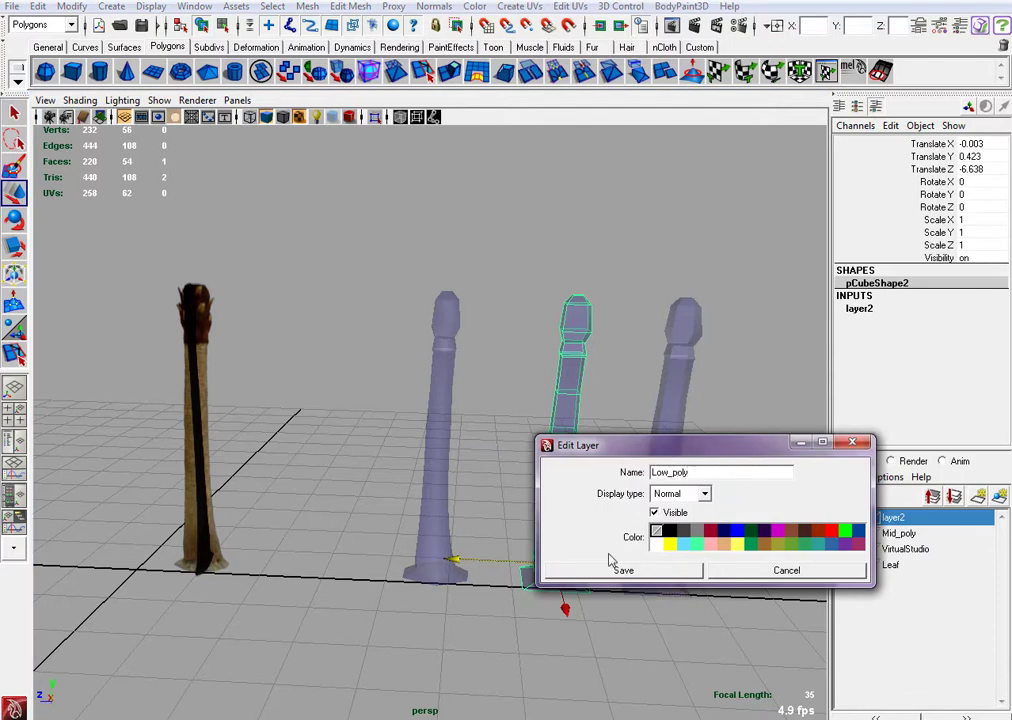
left_click(618, 569)
- Check the contents of the Low_poly and Mid_poly layers, and reassign the untextured trunk nearest the reference to Mid_poly
left_click(845, 533)
left_click(678, 407)
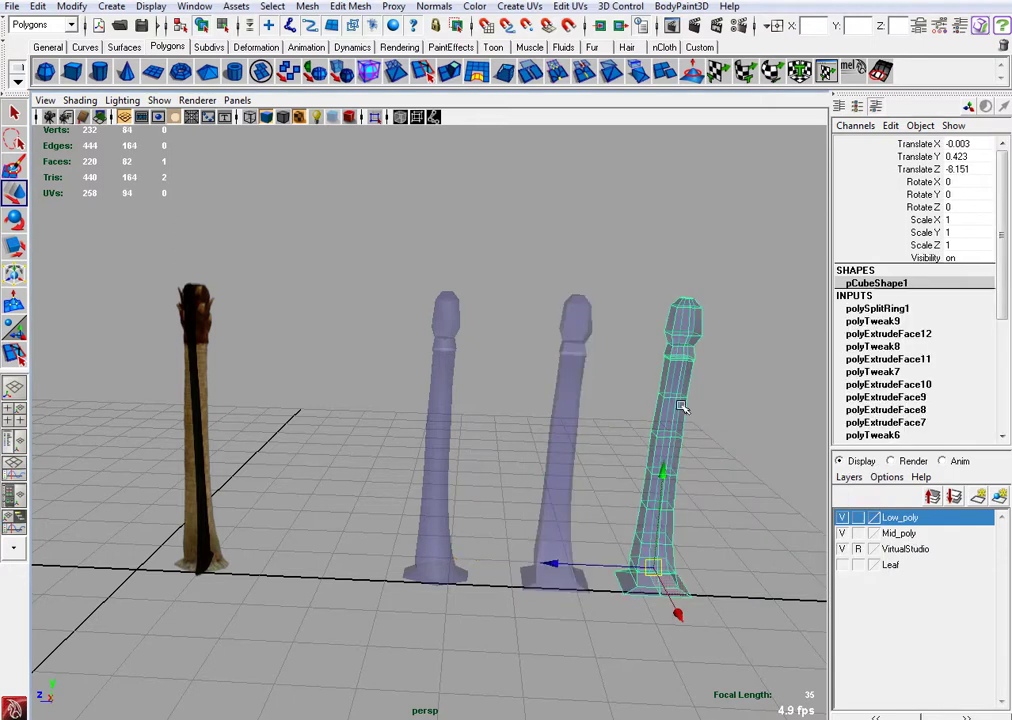
left_click(843, 518)
left_click(843, 518)
left_click(843, 533)
left_click(441, 391)
right_click(892, 536)
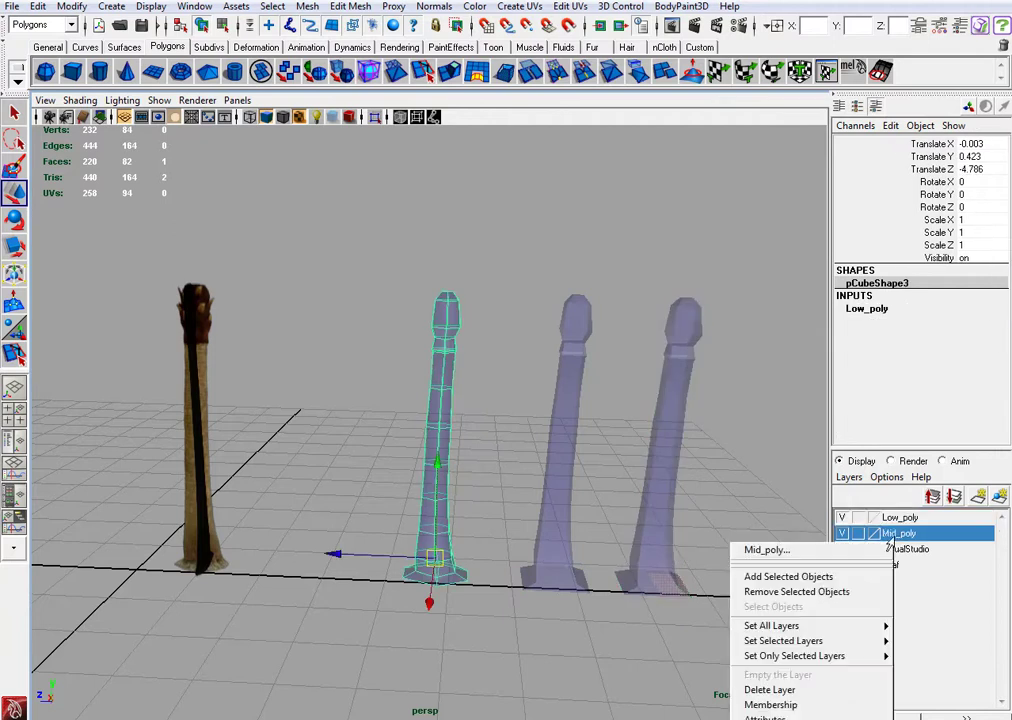
left_click(866, 576)
- Hide the Mid_poly and Low_poly layers and move the remaining untextured trunk along Z to about -4.23
left_click(843, 533)
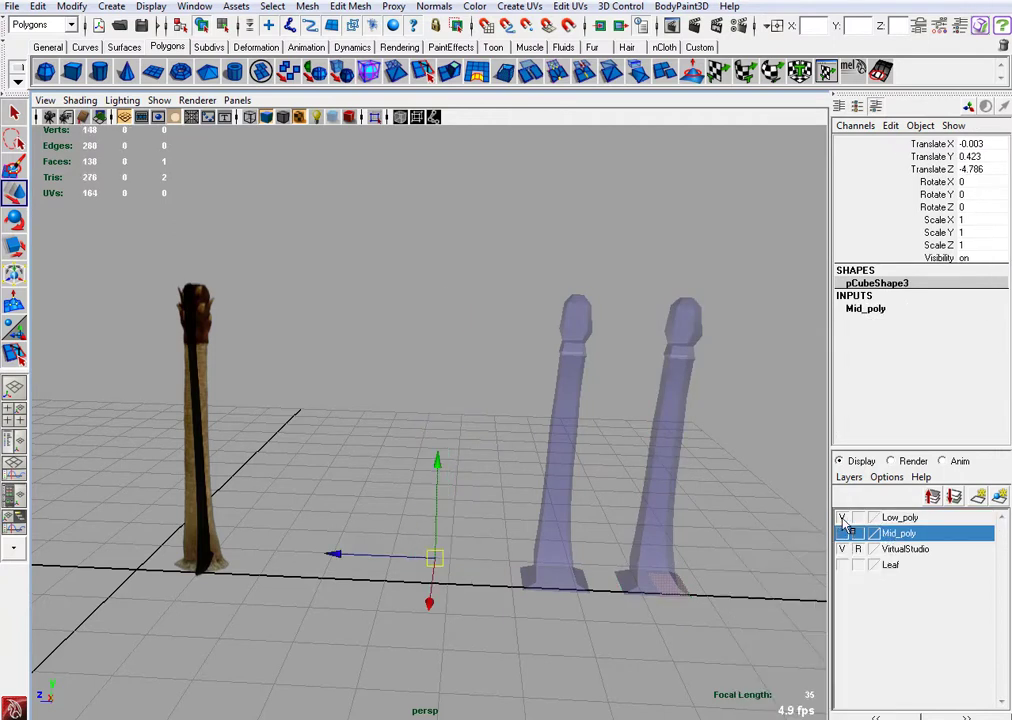
left_click(843, 518)
left_click(884, 549)
left_click(672, 425)
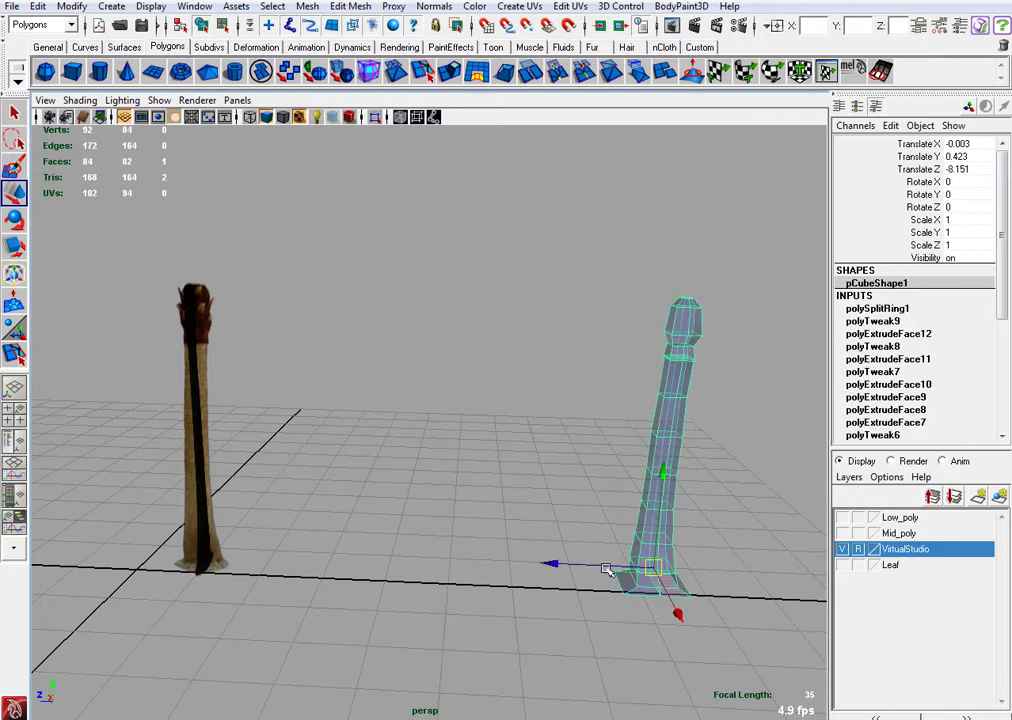
left_click_drag(606, 569, 358, 547)
- Insert a lengthwise edge loop running from base to top of the trunk with the Insert Edge Loop Tool
left_click_drag(459, 465, 385, 330, "alt")
left_click(351, 7)
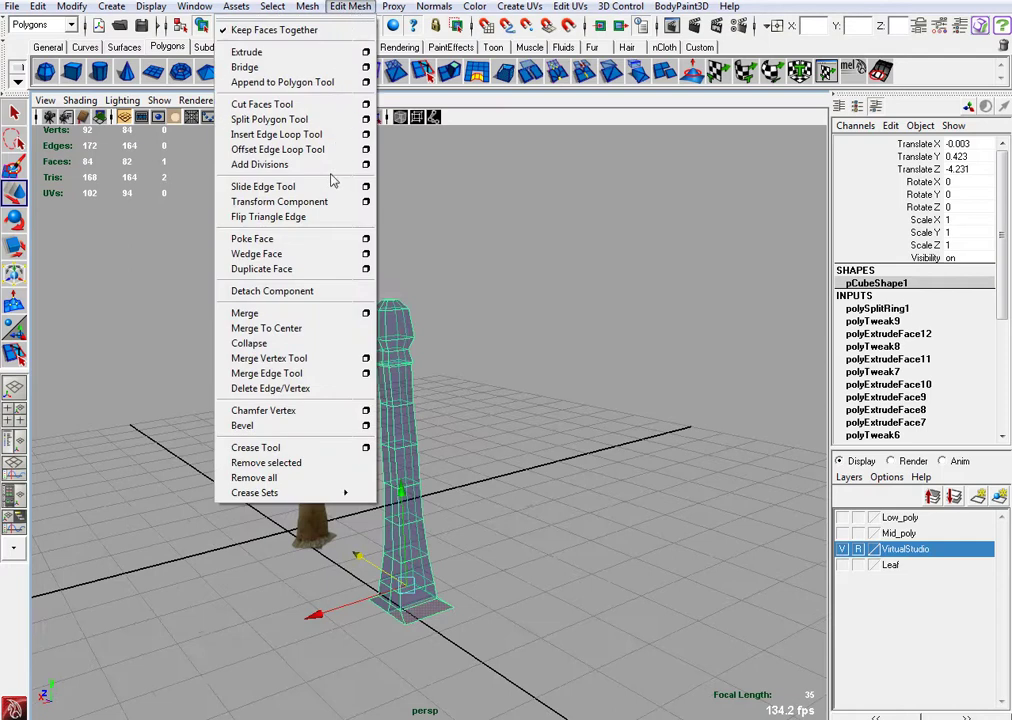
left_click(316, 136)
key("space")
key("space")
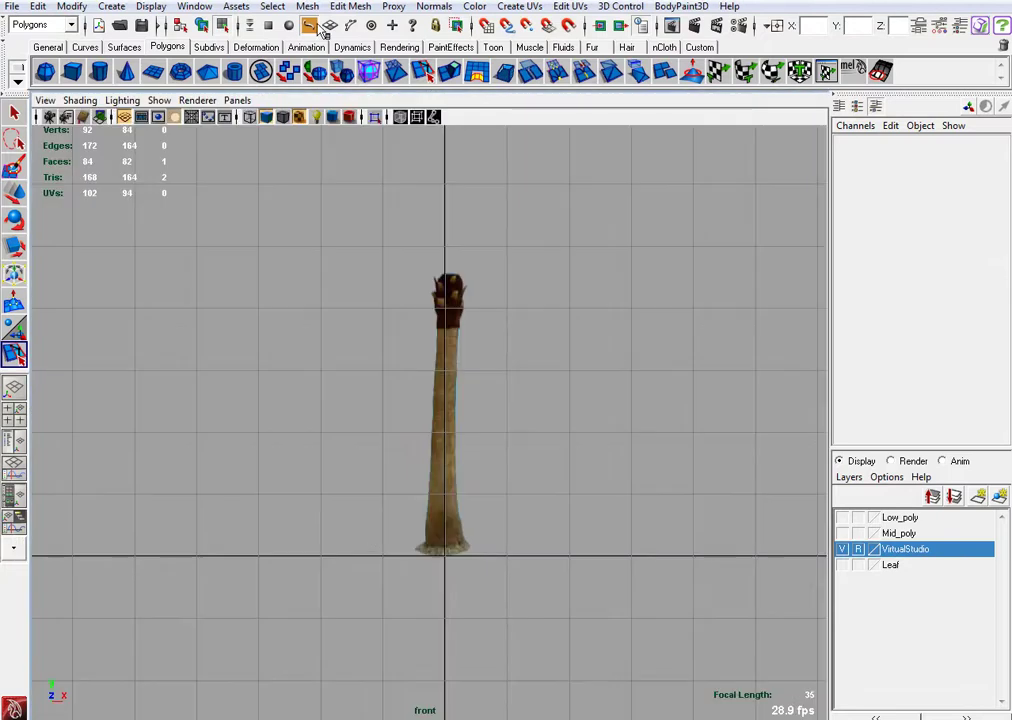
key("space")
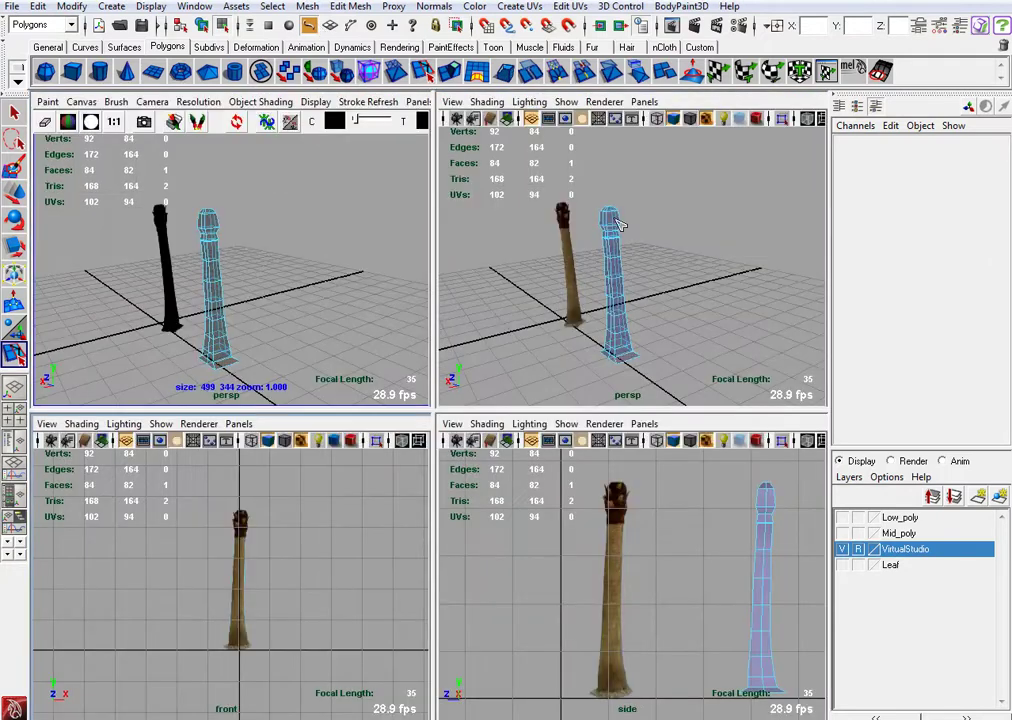
key("space")
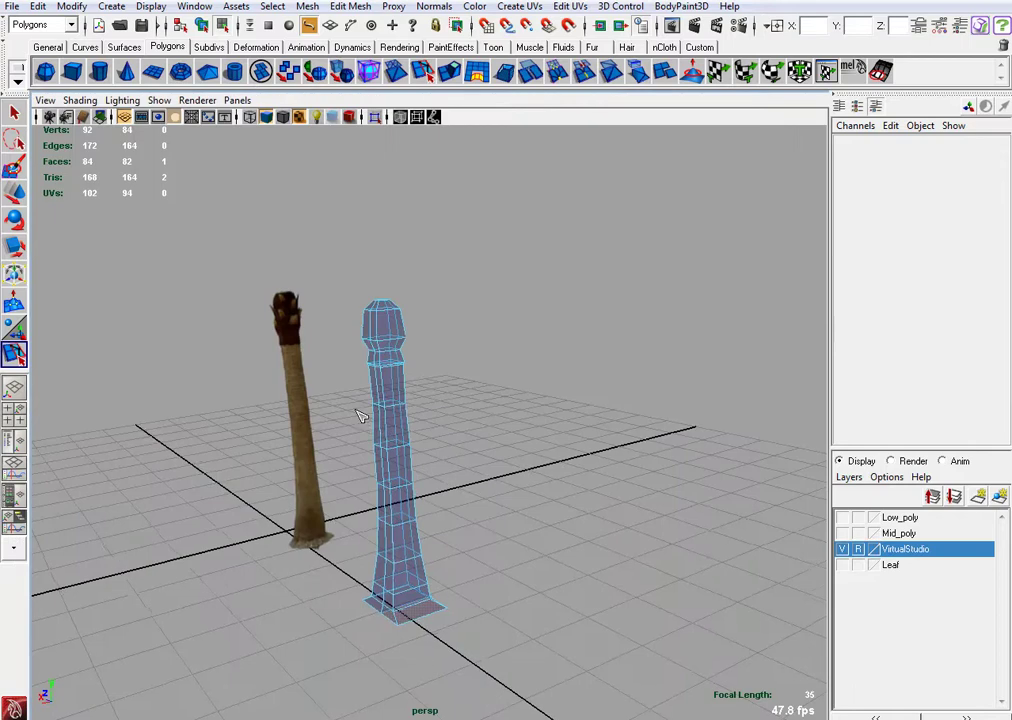
left_click_drag(357, 411, 307, 303, "alt")
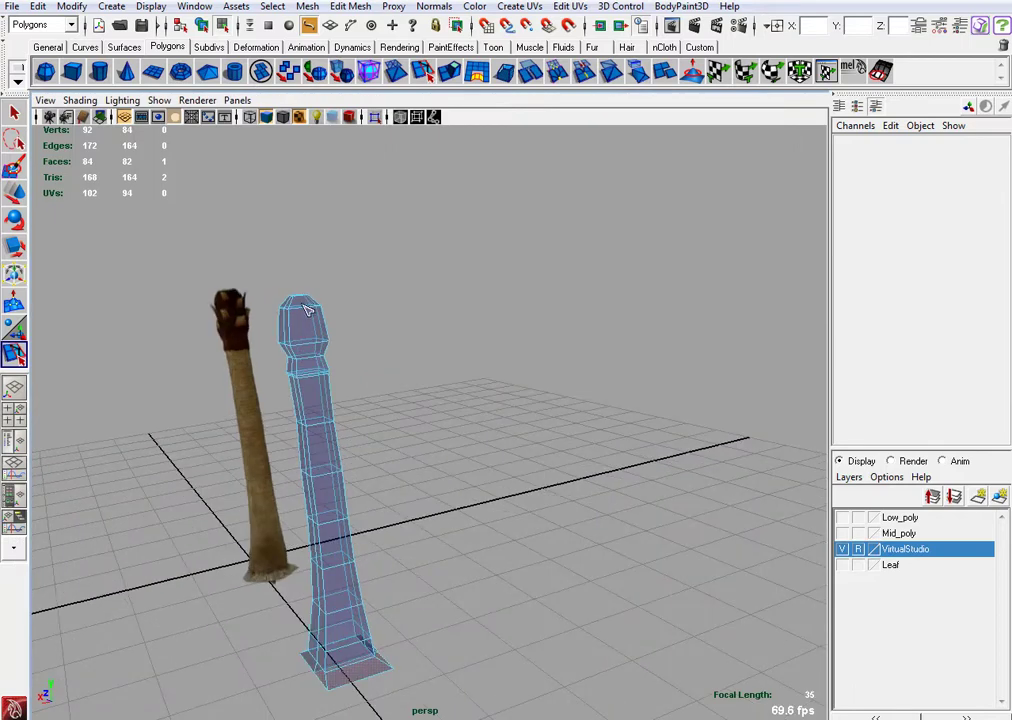
left_click(366, 685)
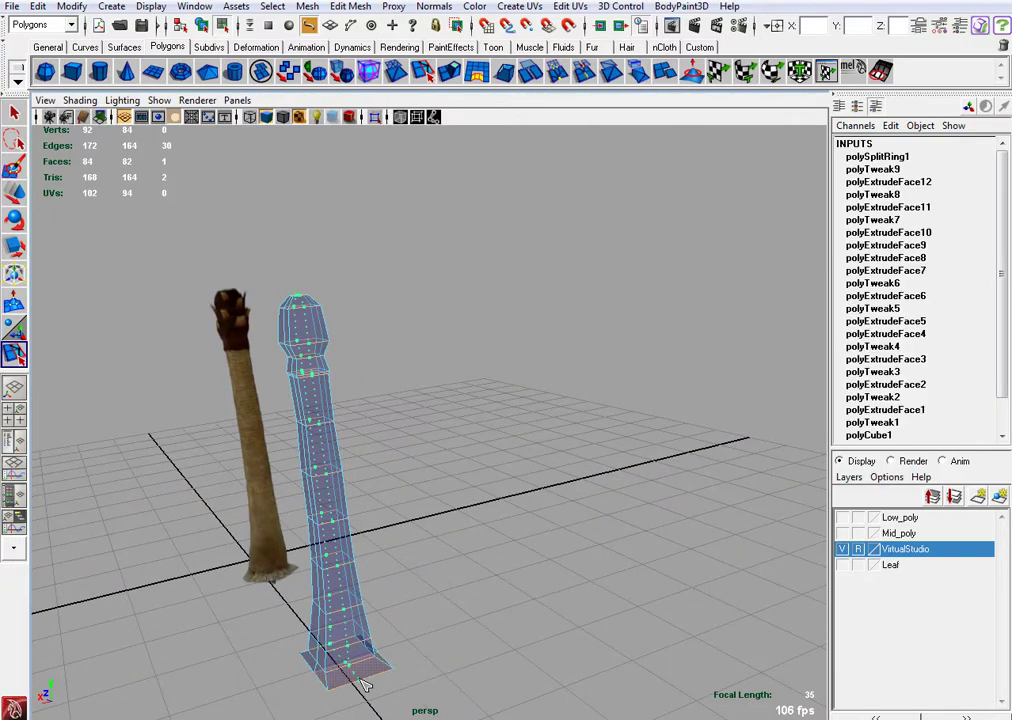
- Move the whole trunk along Z to about -1.09, aligning it with the reference image in the side view
left_click(14, 192)
left_click_drag(487, 428, 670, 469, "alt")
left_click(670, 469)
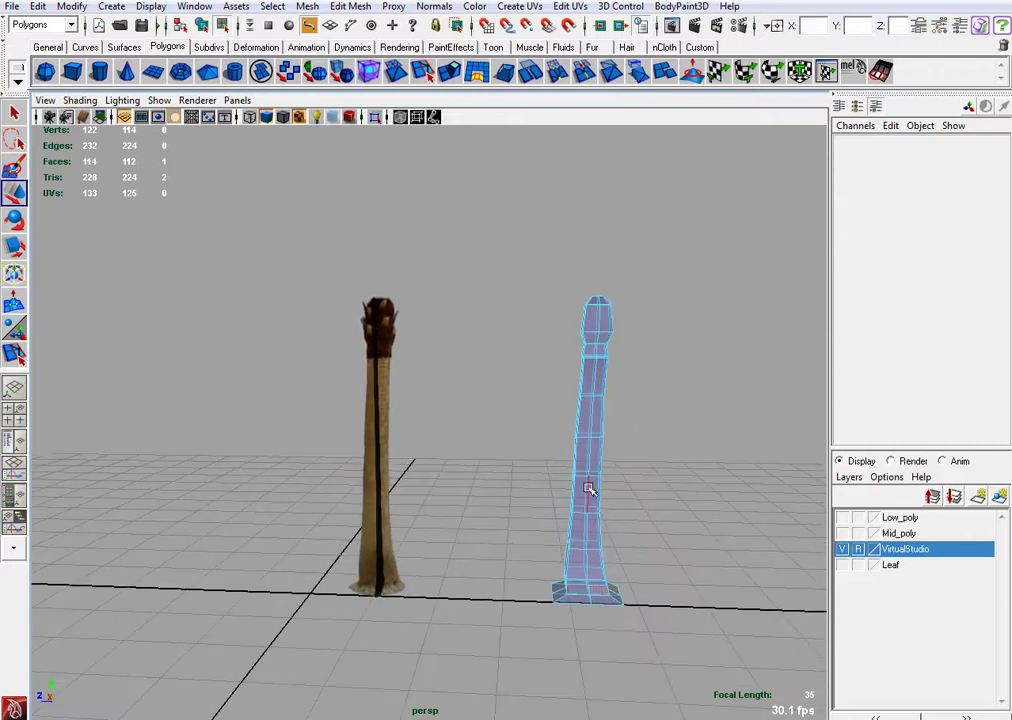
right_click_drag(587, 488, 640, 469)
left_click(590, 474)
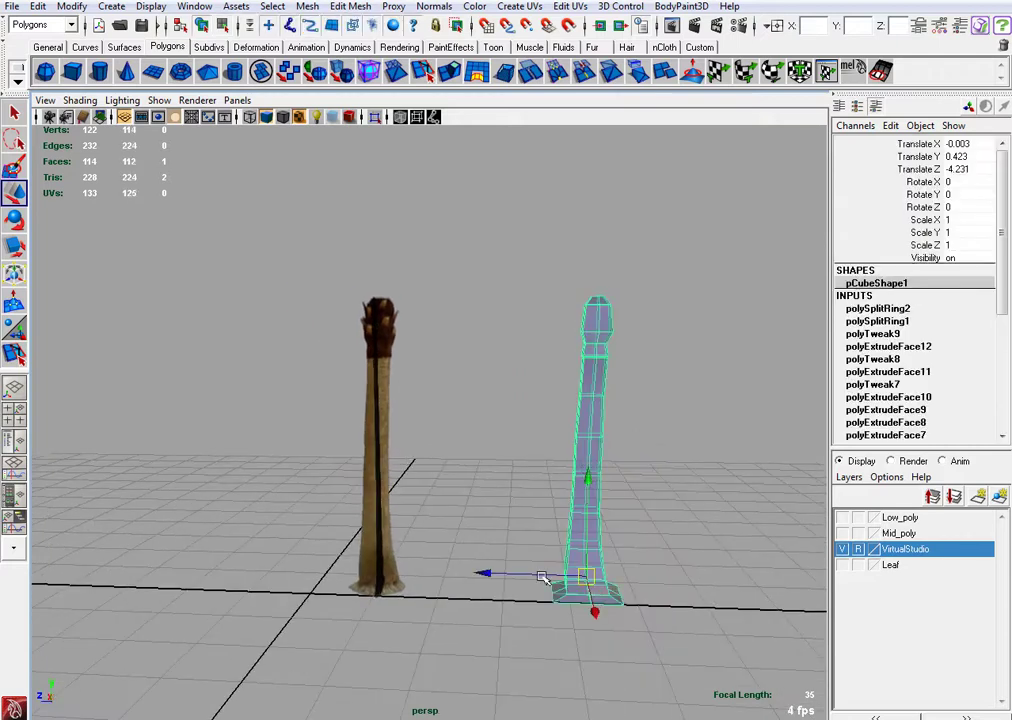
left_click_drag(541, 578, 341, 562)
key("space")
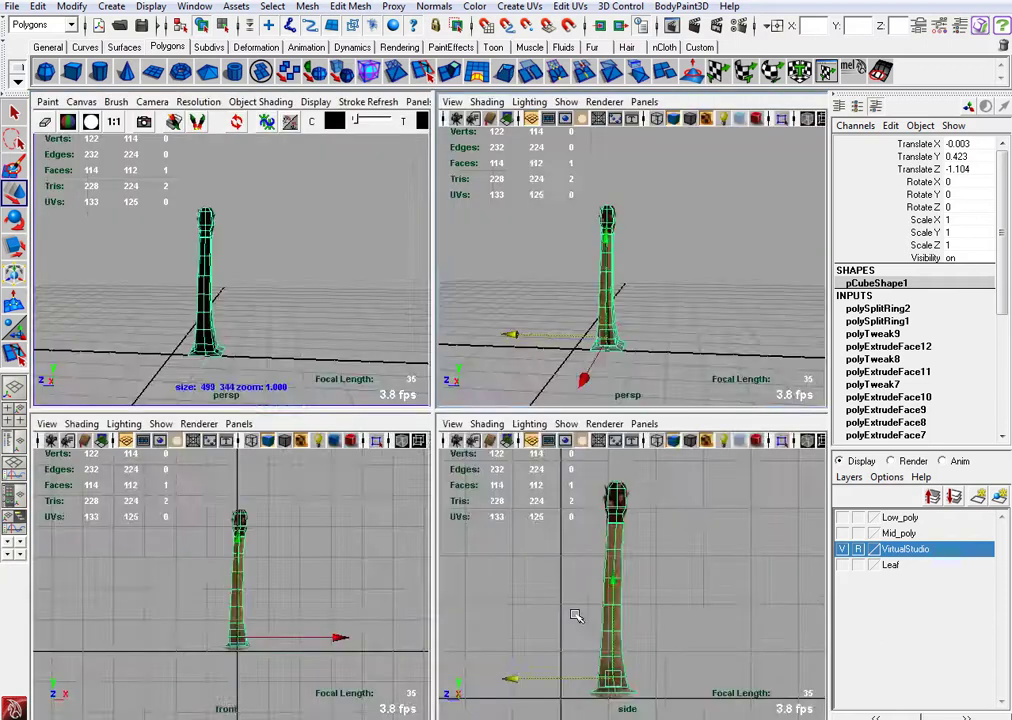
key("space")
scroll(505, 602, "up", 2)
scroll(505, 602, "down", 4)
scroll(505, 602, "up", 1)
left_click_drag(369, 558, 368, 558)
- Move the trunk's bottom middle vertices down to the lower edge of the roots in the side view
scroll(450, 600, "up", 2)
scroll(514, 623, "up", 6)
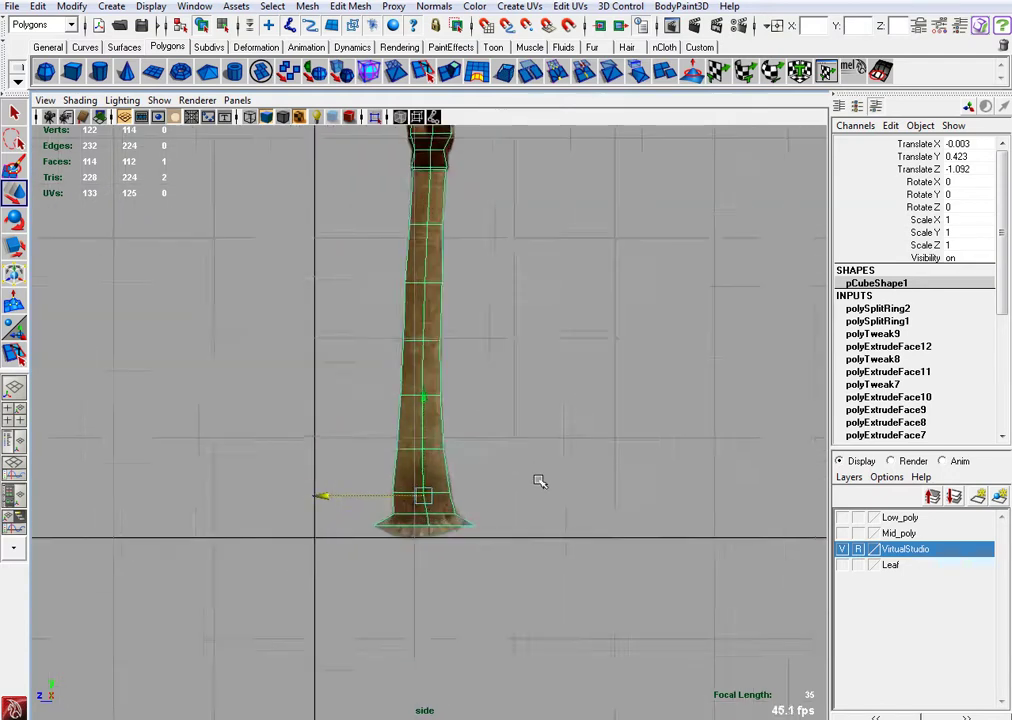
middle_click_drag(545, 521, 551, 400, "alt")
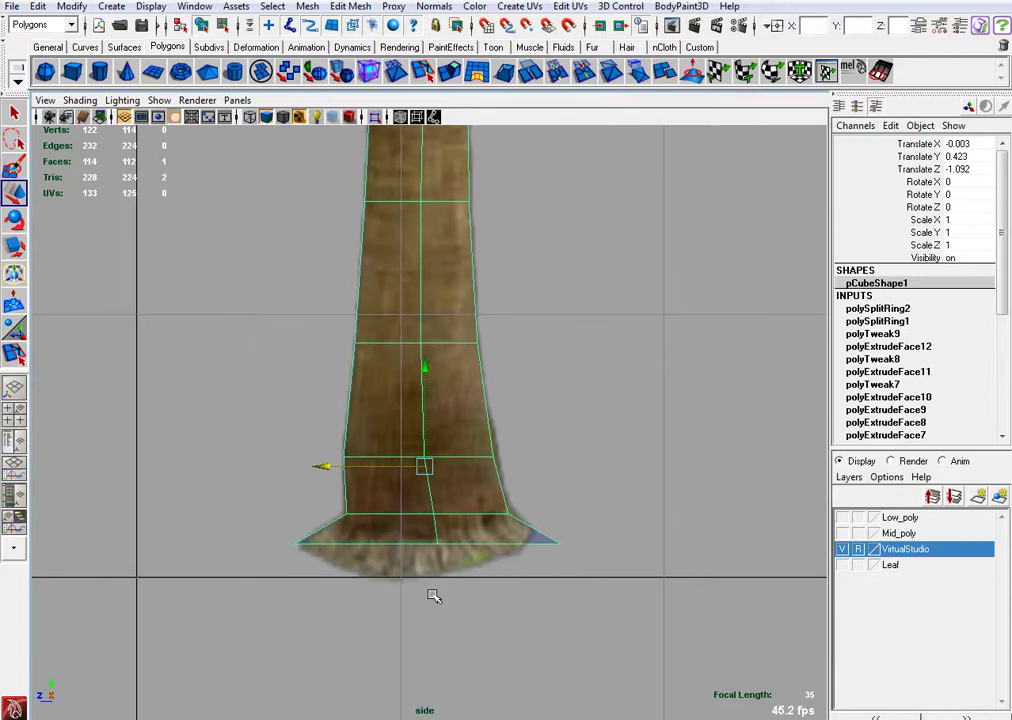
right_click_drag(458, 485, 413, 495)
left_click(437, 545)
left_click_drag(437, 548, 422, 569)
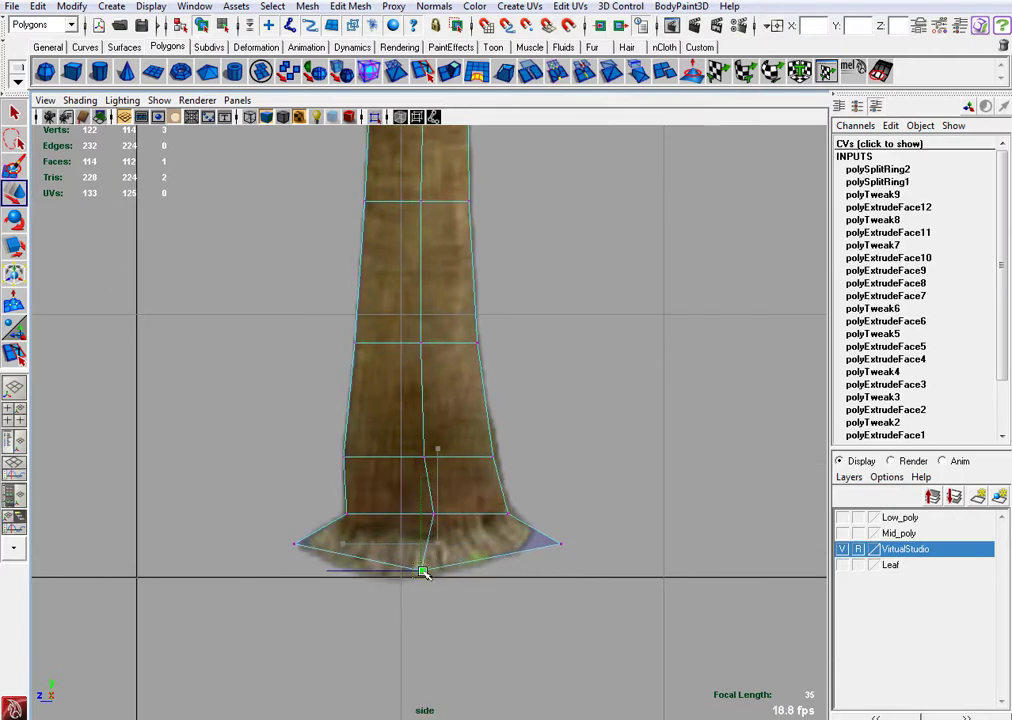
- Pull the two bottom corners inward to the root outline and shift the middle vertices one row above into line
left_click(560, 543)
left_click_drag(560, 543, 527, 535)
left_click(295, 543)
left_click_drag(296, 544, 311, 543)
left_click(428, 514)
left_click_drag(420, 515, 408, 514)
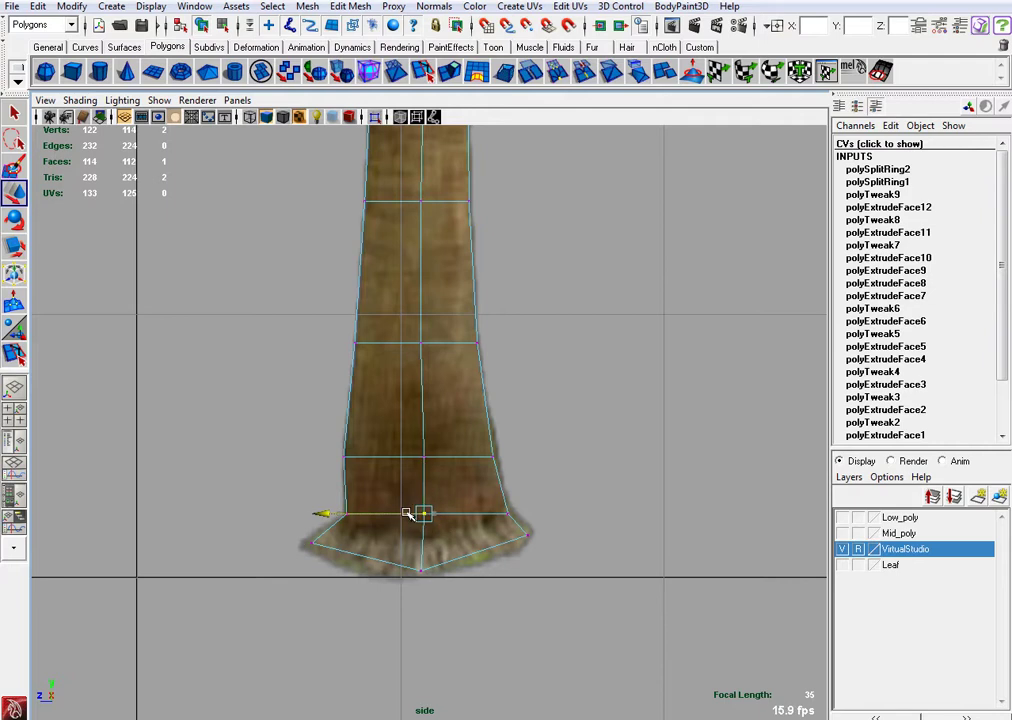
scroll(447, 361, "down", 5)
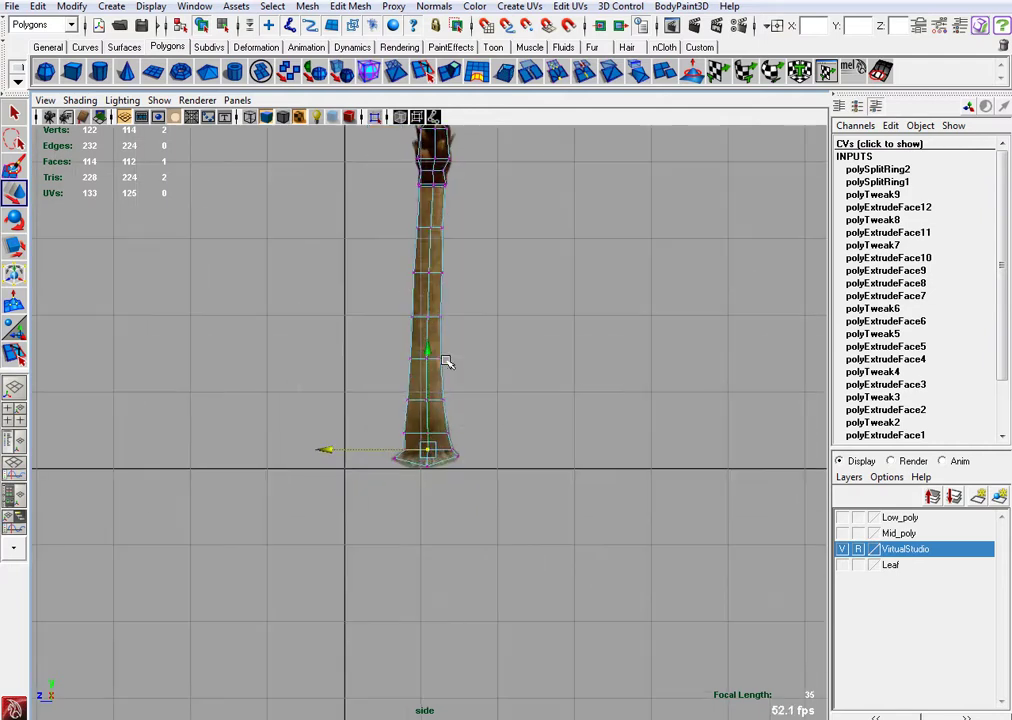
- Compare the trunk's root base with the reference image in the side, front and perspective views
scroll(494, 360, "up", 5)
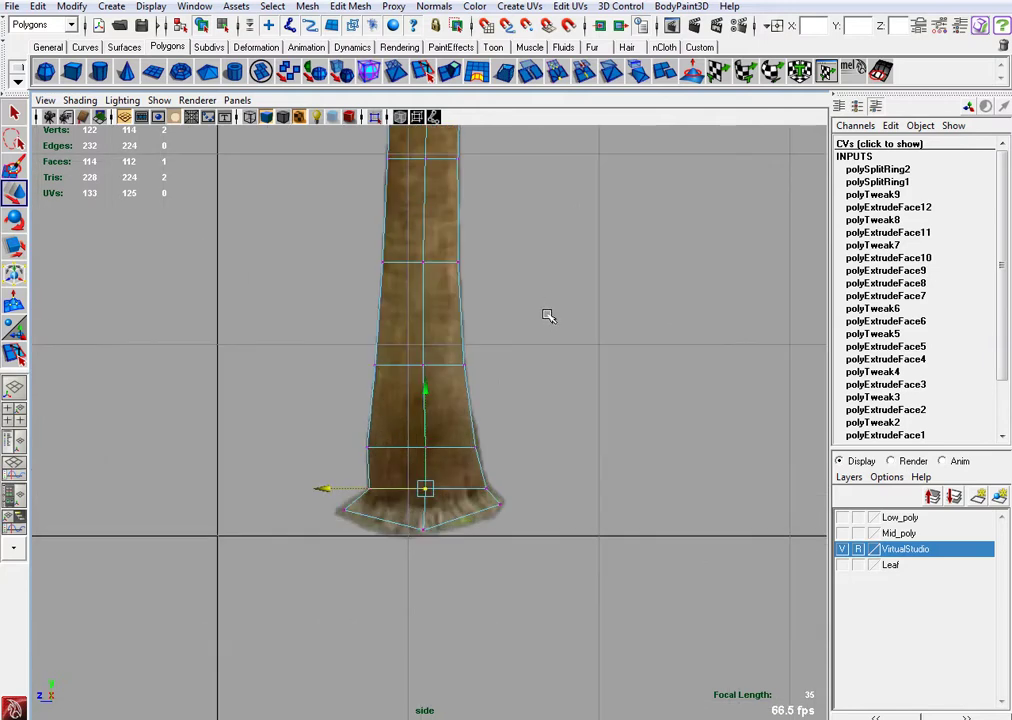
key("space")
key("space")
scroll(567, 499, "up", 5)
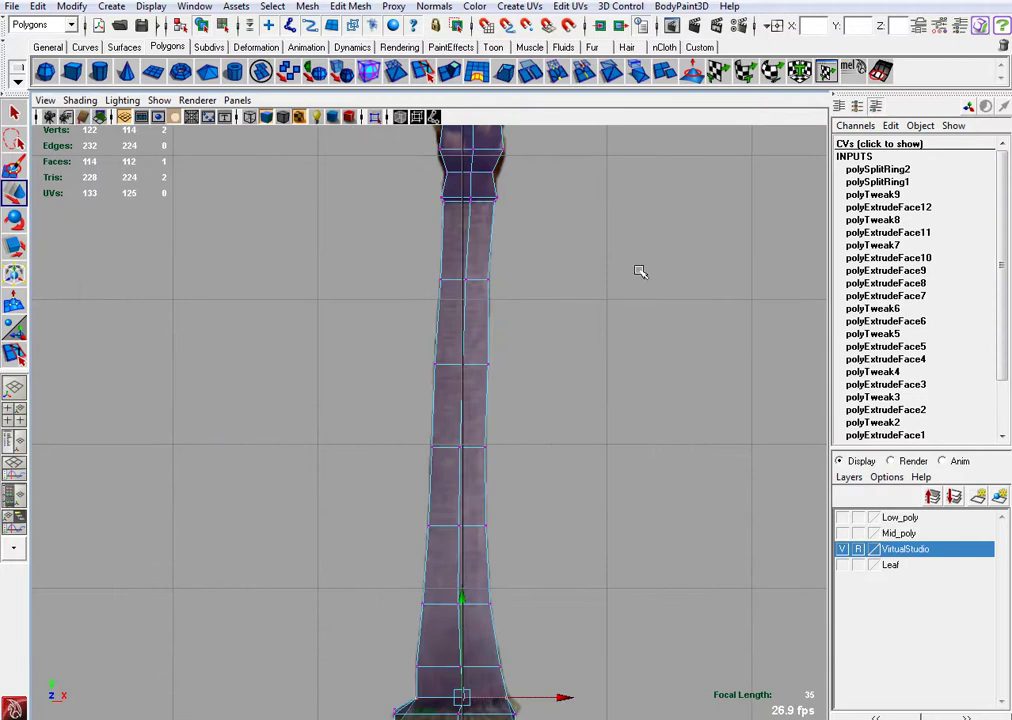
middle_click_drag(544, 465, 571, 212, "alt")
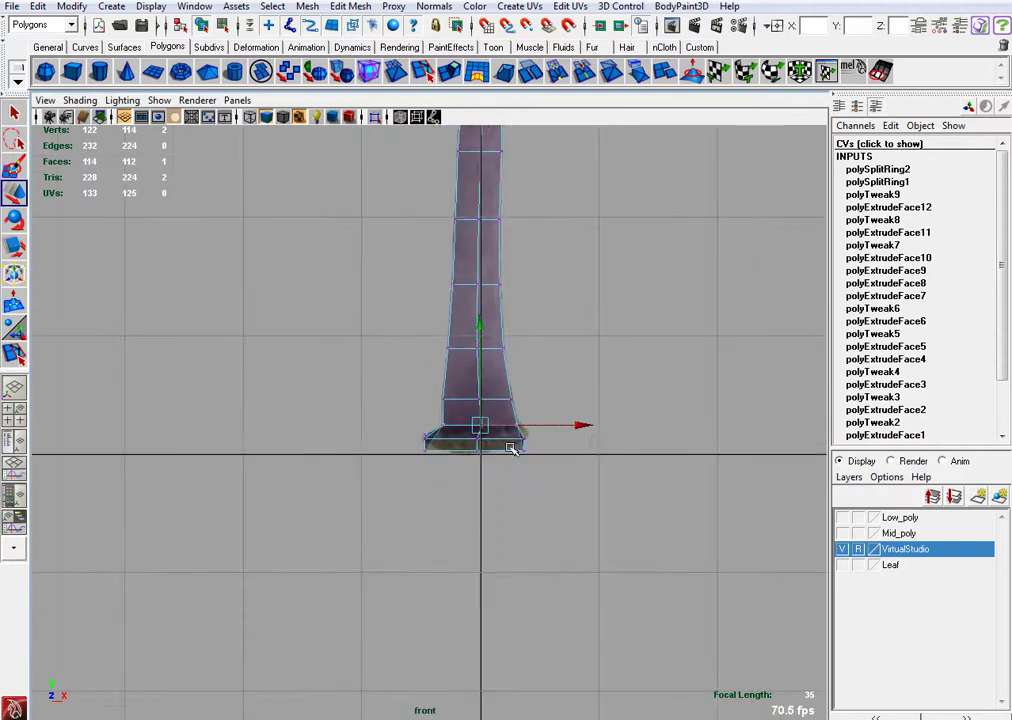
scroll(528, 486, "up", 2)
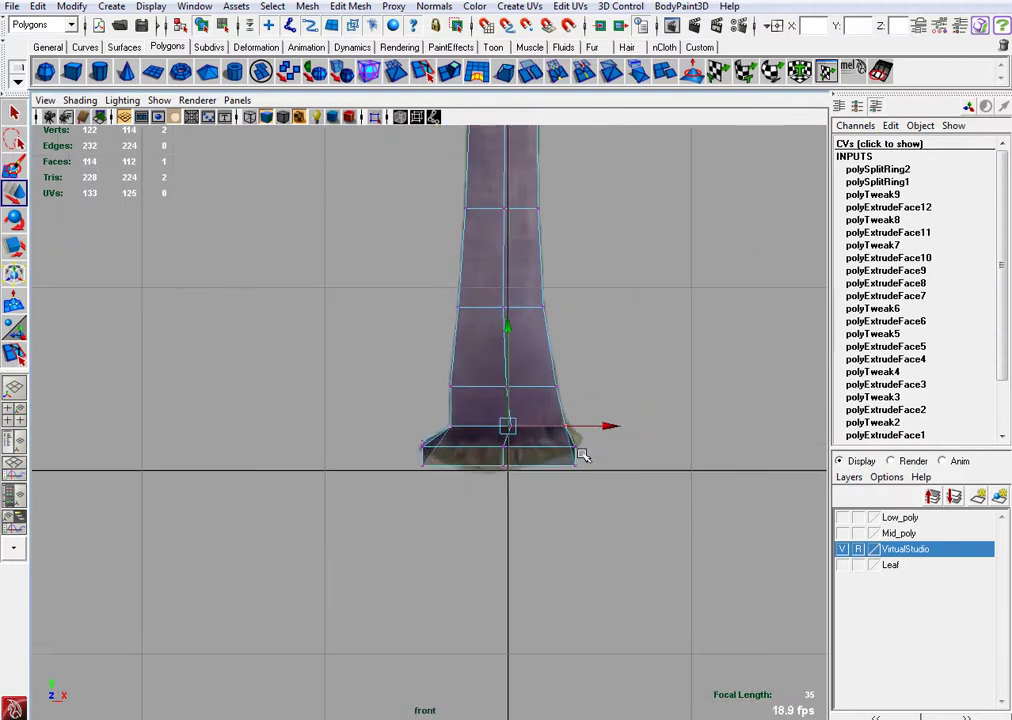
key("space")
key("space")
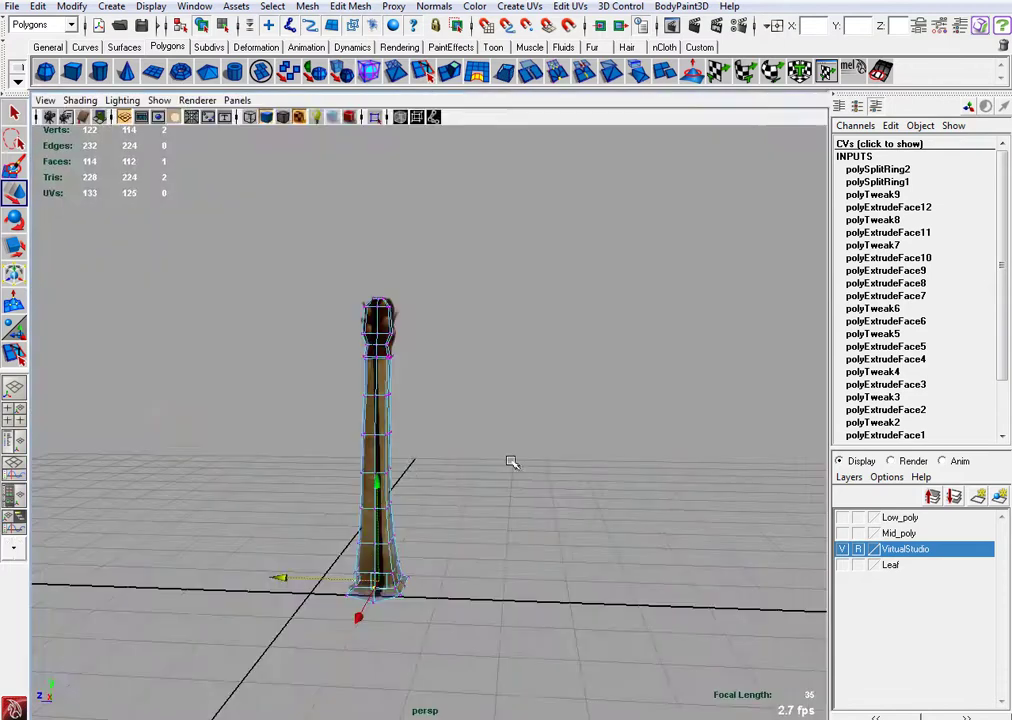
left_click_drag(511, 462, 425, 472, "alt")
scroll(425, 472, "up", 5)
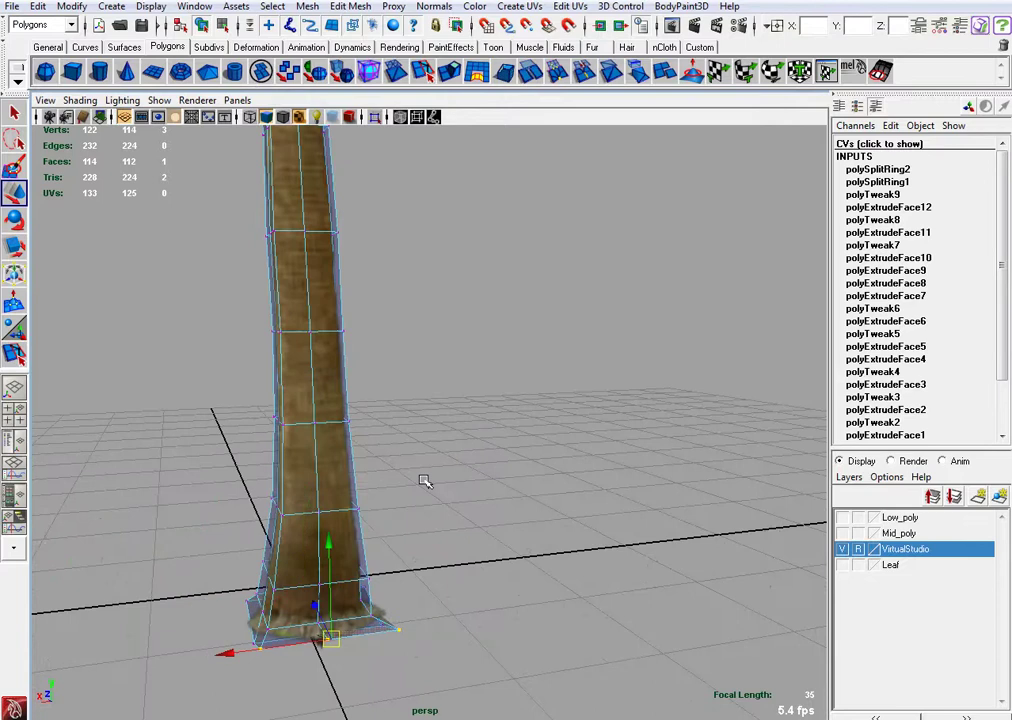
left_click_drag(425, 535, 422, 477, "alt")
- Pull the outer corner vertices at both sides of the base inward and slightly up in the front view
key("space")
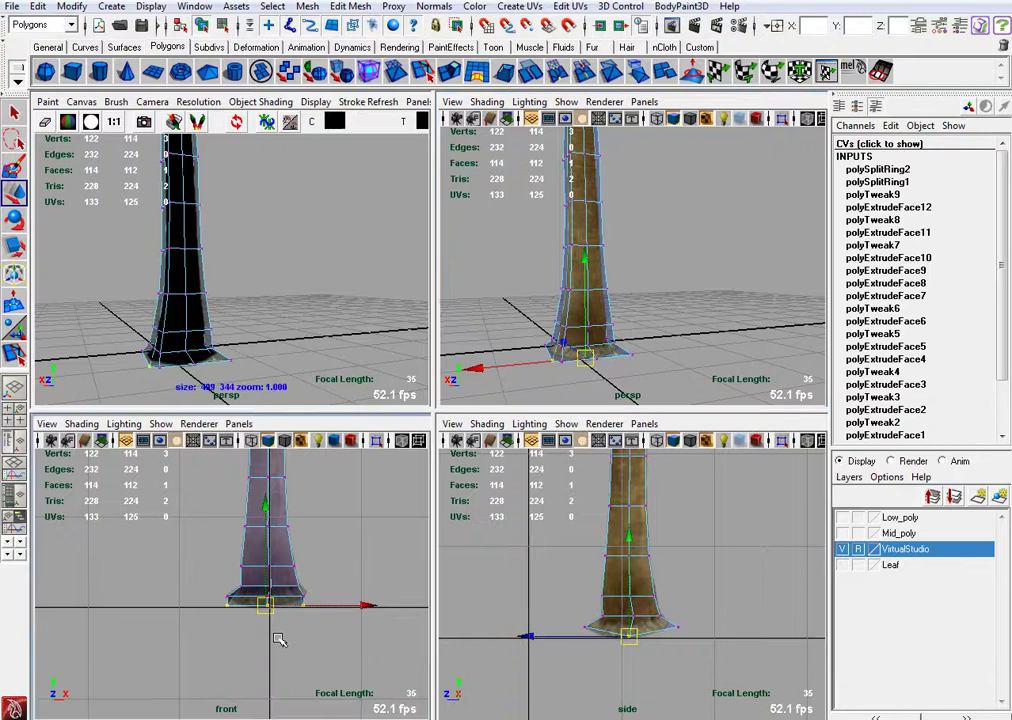
key("space")
left_click_drag(391, 428, 439, 508)
left_click_drag(423, 456, 433, 449)
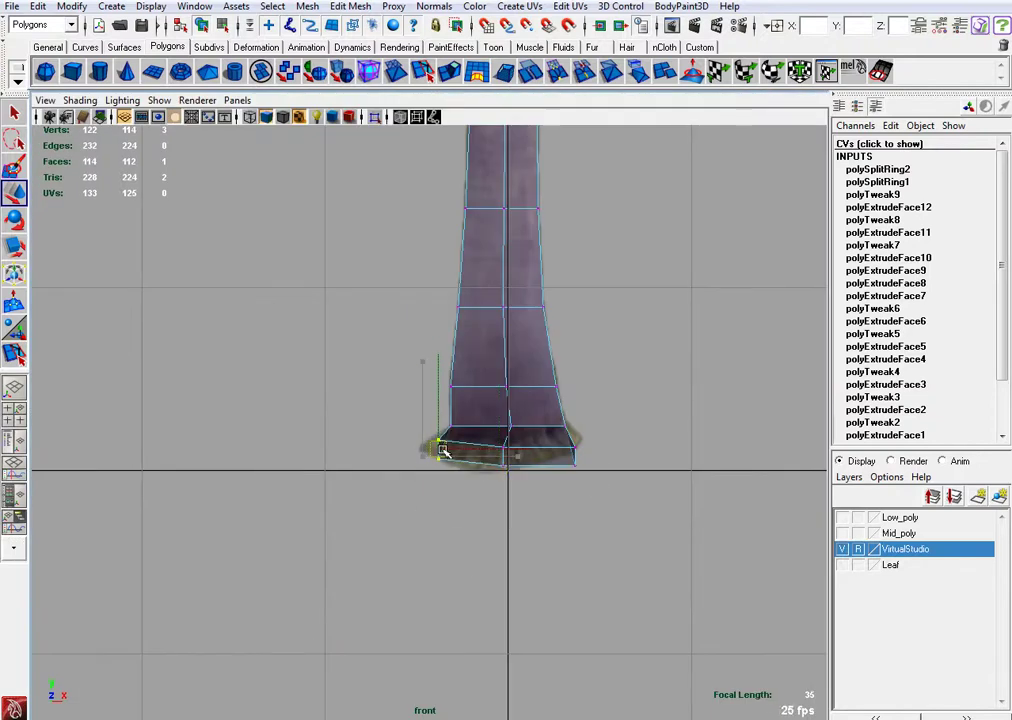
mouse_move(565, 440)
left_mouse_down()
mouse_move(577, 462)
mouse_move(574, 443)
left_mouse_up()
- Pull the outer base vertices inward to the root outline in the side view and nudge the middle vertex into place
key("space")
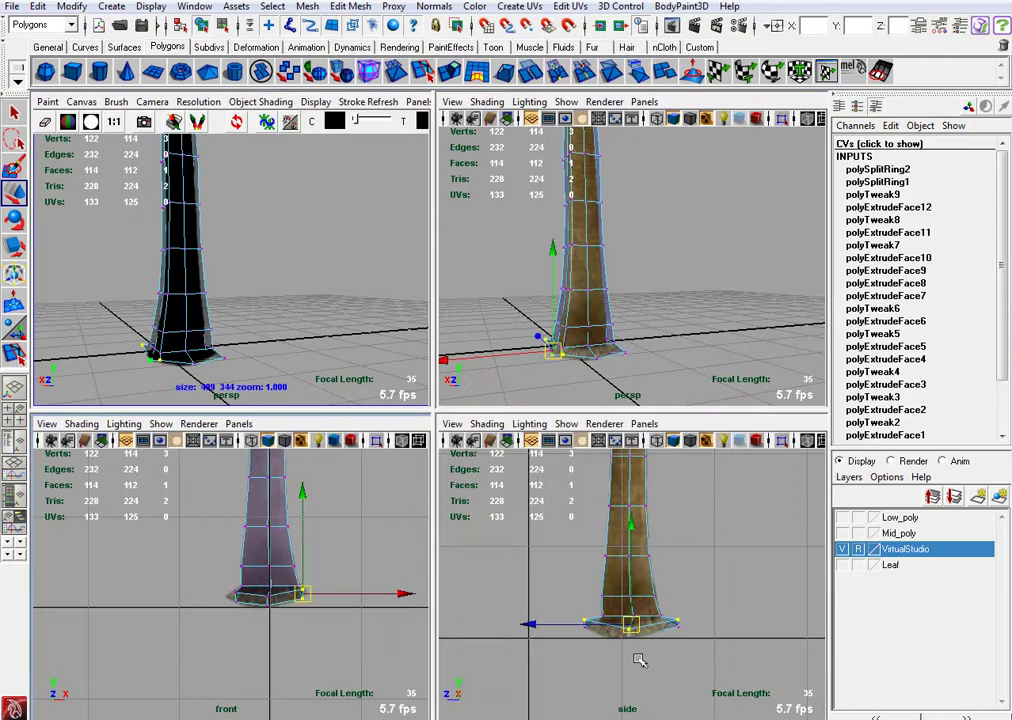
key("space")
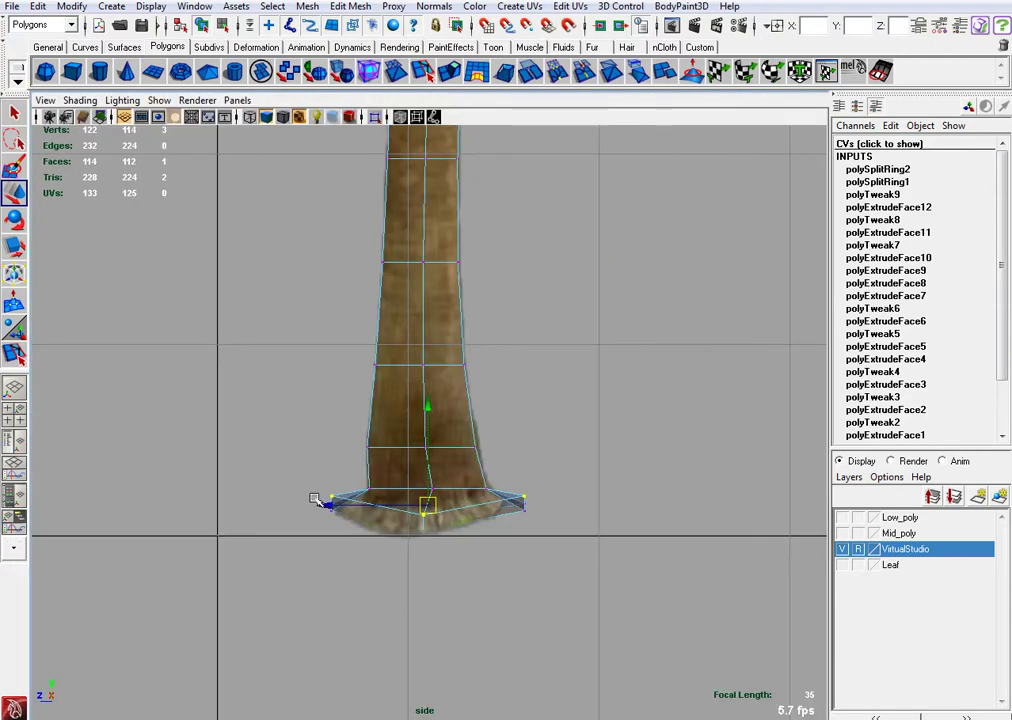
left_click_drag(304, 474, 334, 502)
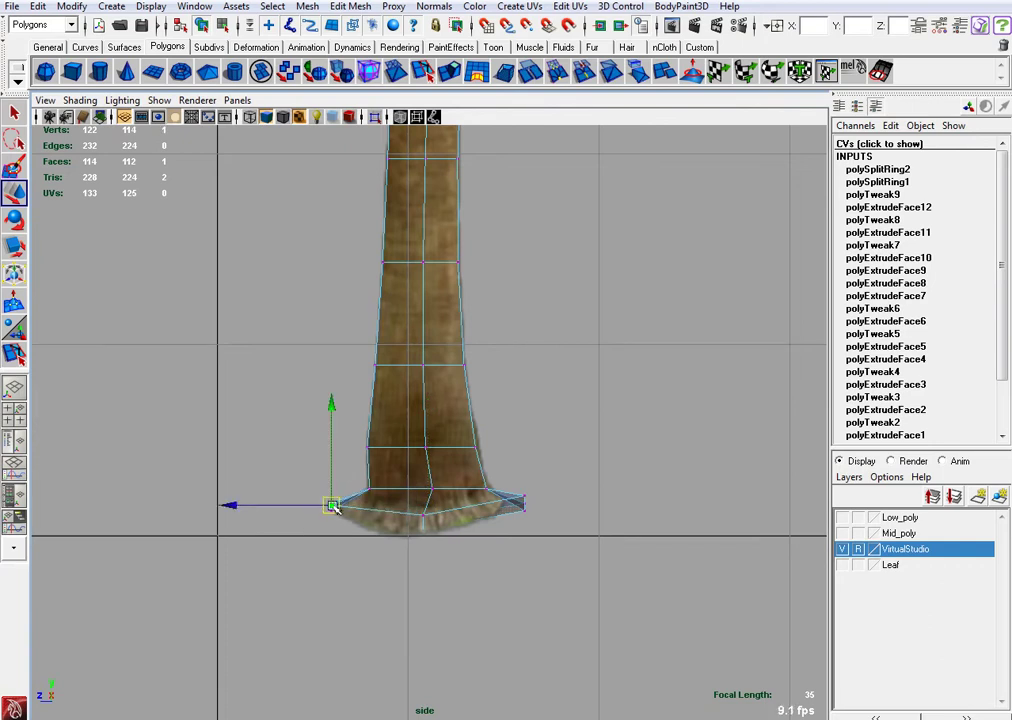
mouse_move(328, 521)
left_mouse_down()
mouse_move(340, 525)
mouse_move(342, 508)
left_mouse_up()
left_click(414, 506)
left_click(521, 502)
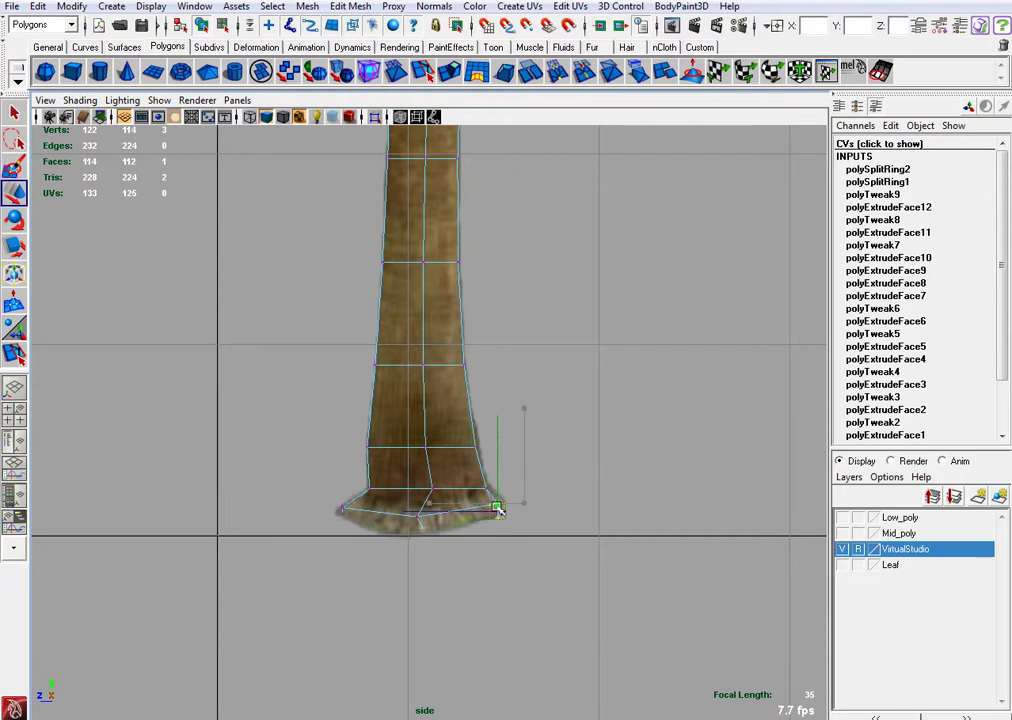
- Shift the middle vertices one row above the base sideways along Z in the side view
key("space")
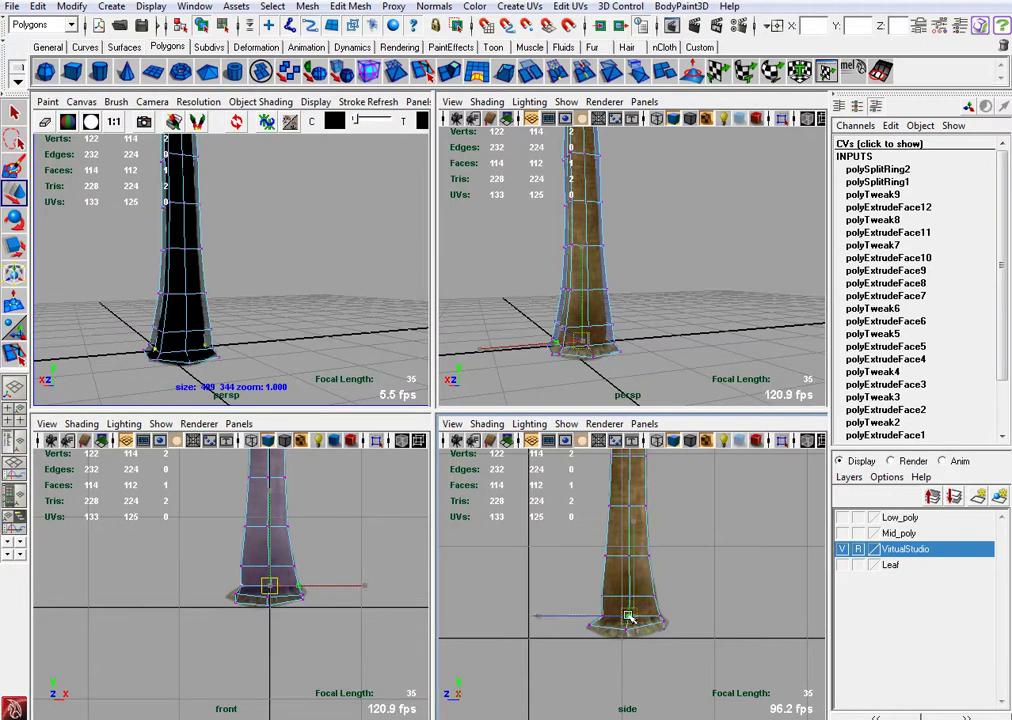
left_click(628, 615)
key("space")
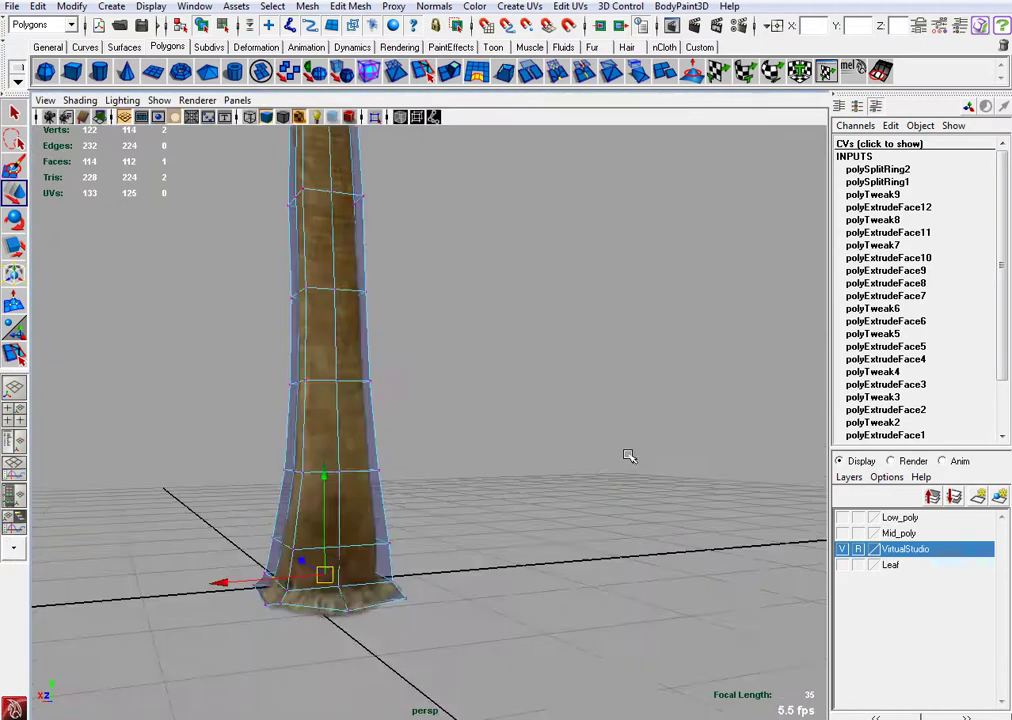
- Return the trunk to object mode and inspect its overall shape from several angles in the perspective view
left_click_drag(481, 503, 480, 505, "alt")
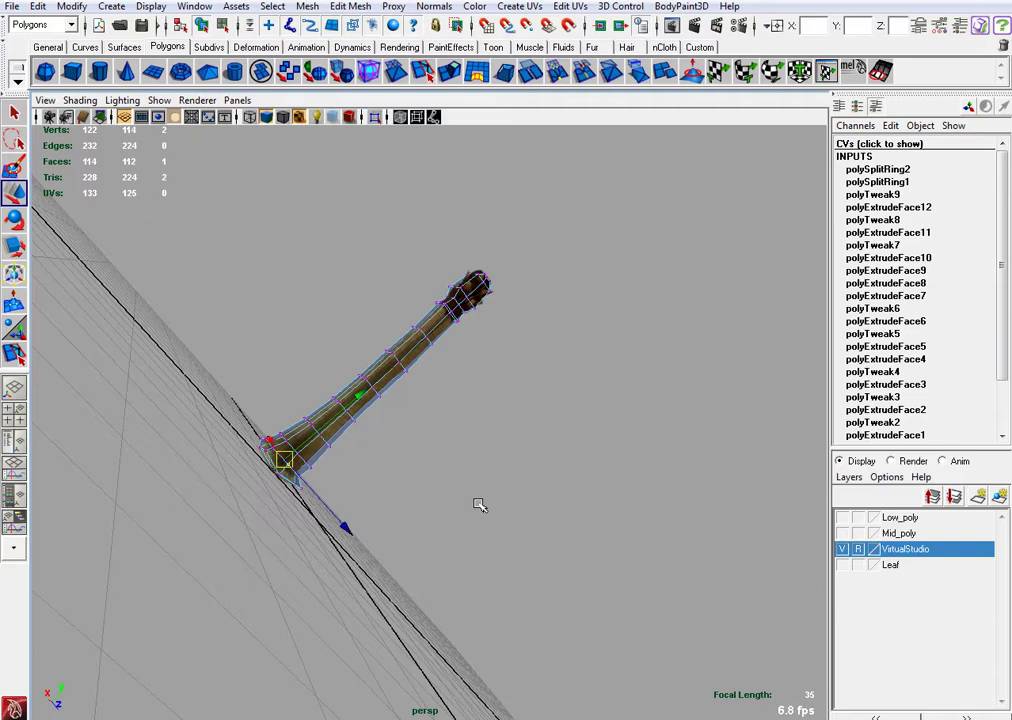
left_click_drag(386, 482, 558, 370, "alt")
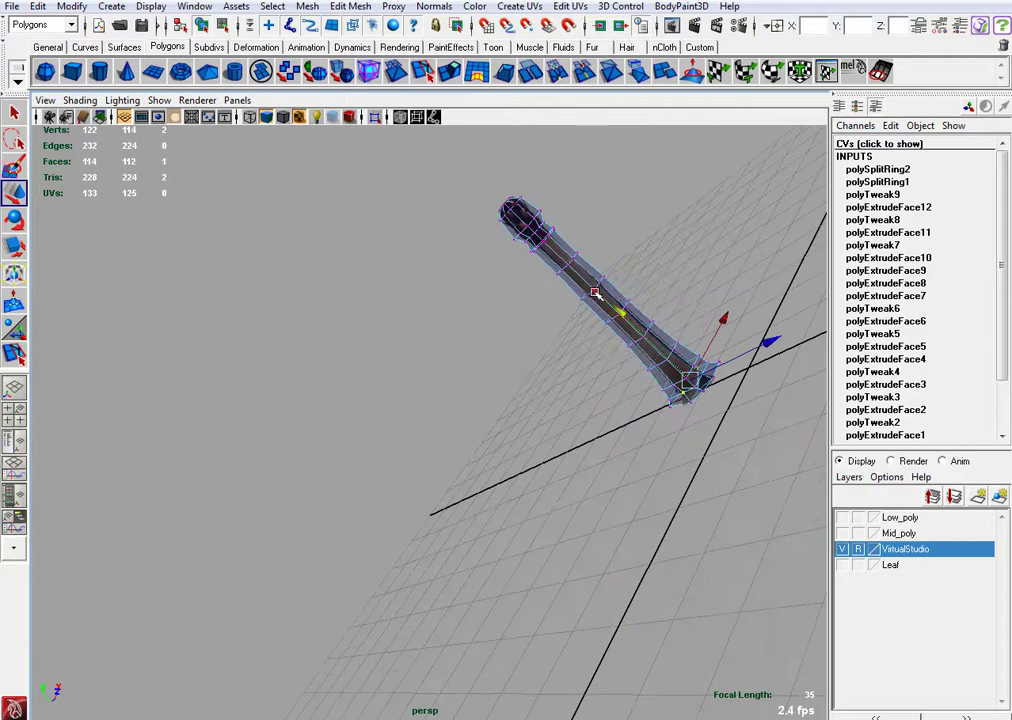
right_click_drag(594, 292, 646, 273)
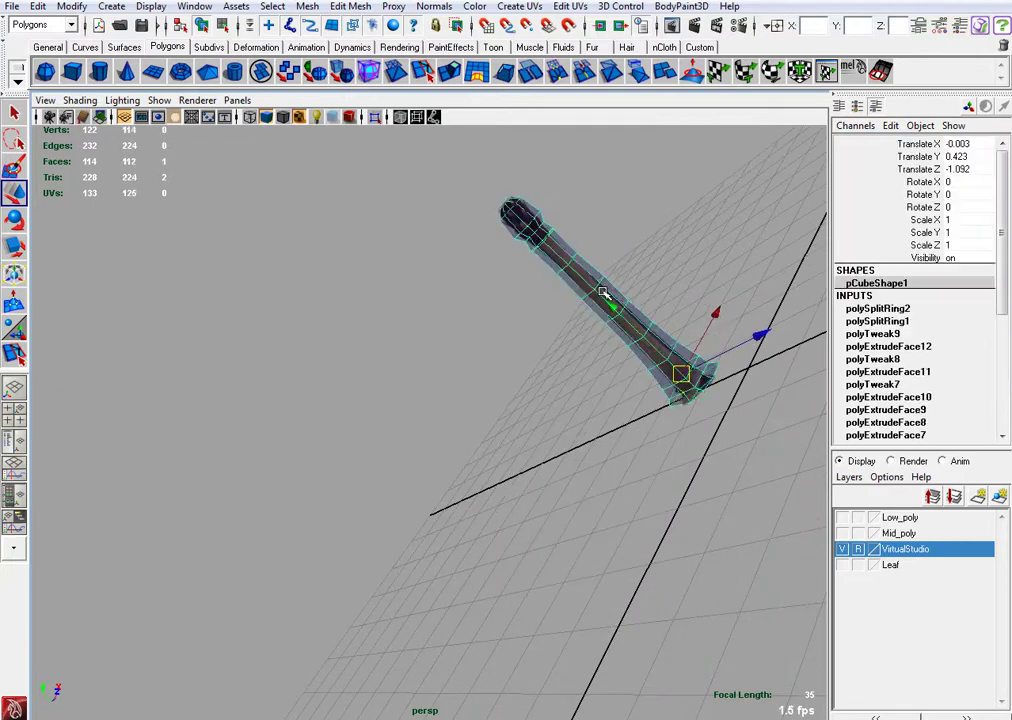
key("f")
left_click_drag(540, 315, 443, 523, "alt")
key("space")
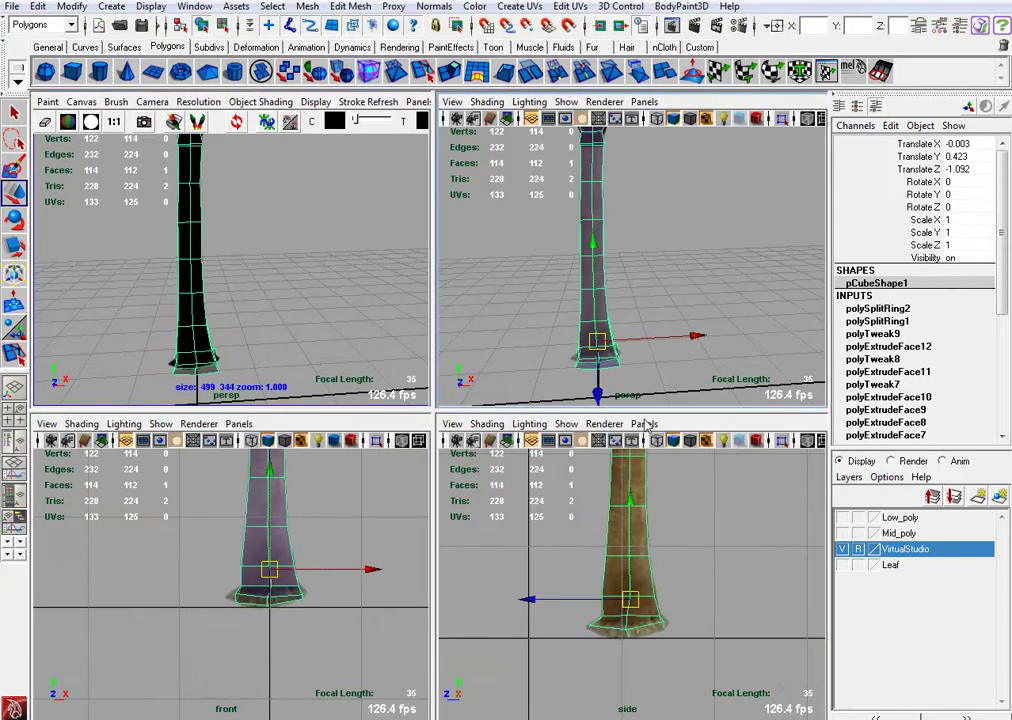
key("space")
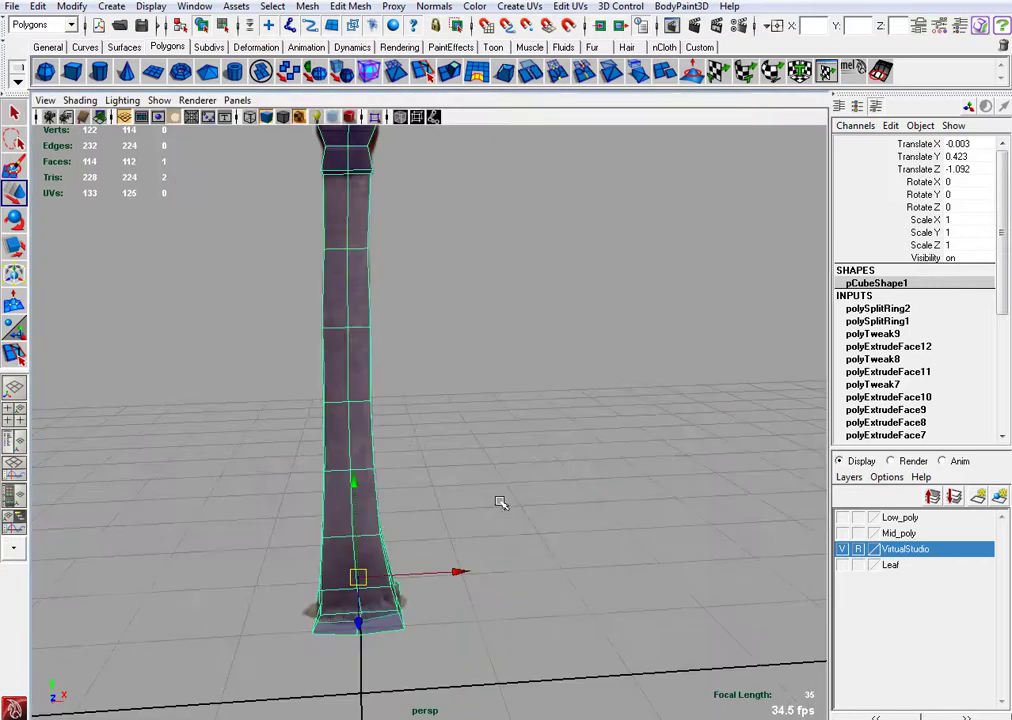
- Lasso-select all vertices along the trunk's right silhouette in the side view, from the top down to the roots
key("space")
key("space")
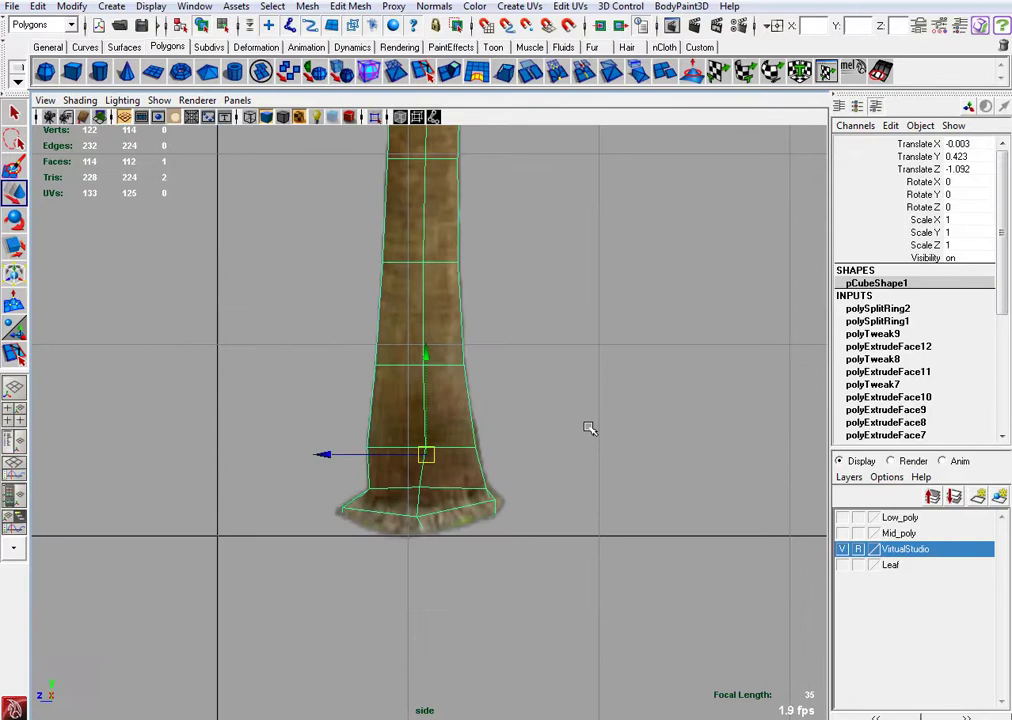
middle_click_drag(558, 367, 544, 582, "alt")
scroll(544, 560, "down", 5)
scroll(546, 535, "down", 1)
left_click(14, 142)
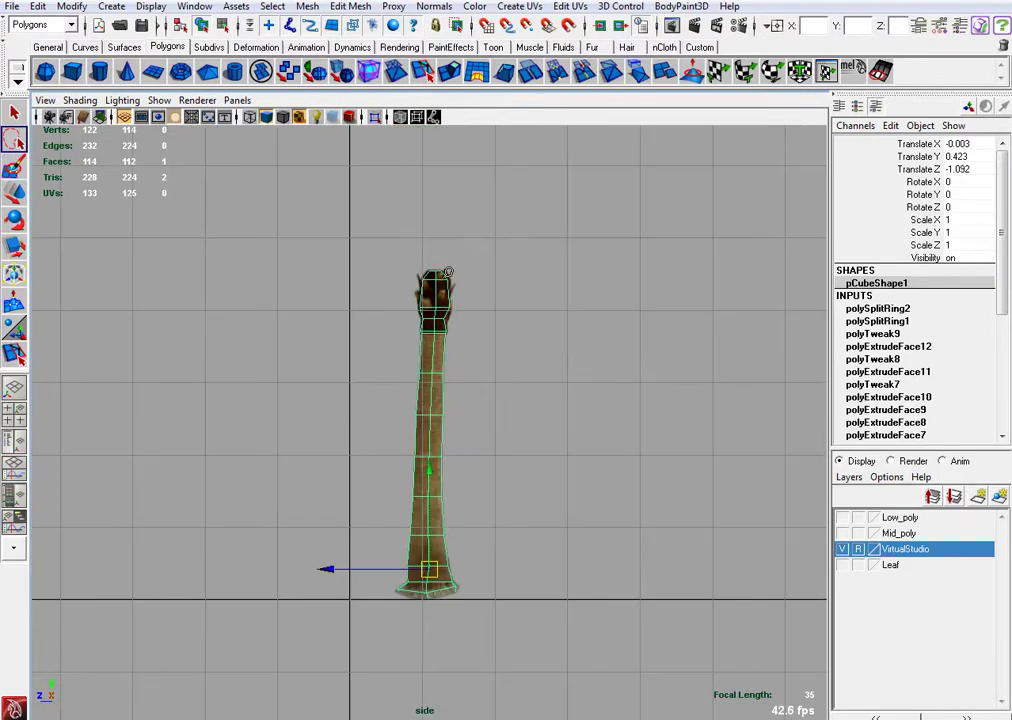
right_click_drag(441, 276, 395, 280)
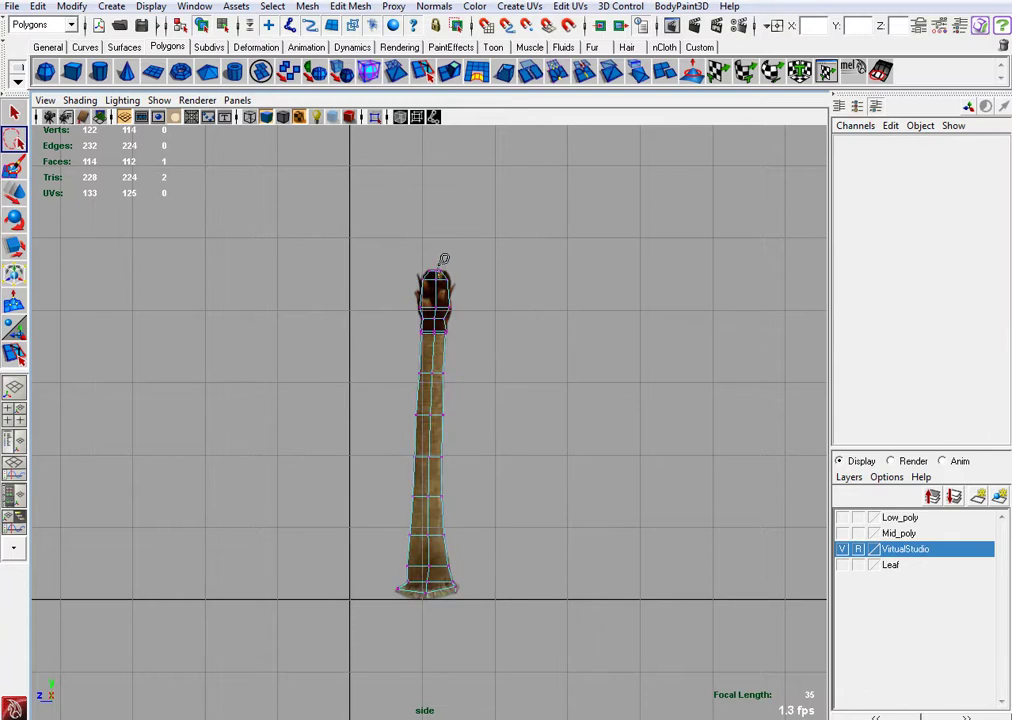
mouse_move(469, 253)
left_mouse_down()
mouse_move(479, 591)
mouse_move(460, 605)
mouse_move(440, 463)
left_mouse_up()
left_click_drag(443, 269, 443, 268)
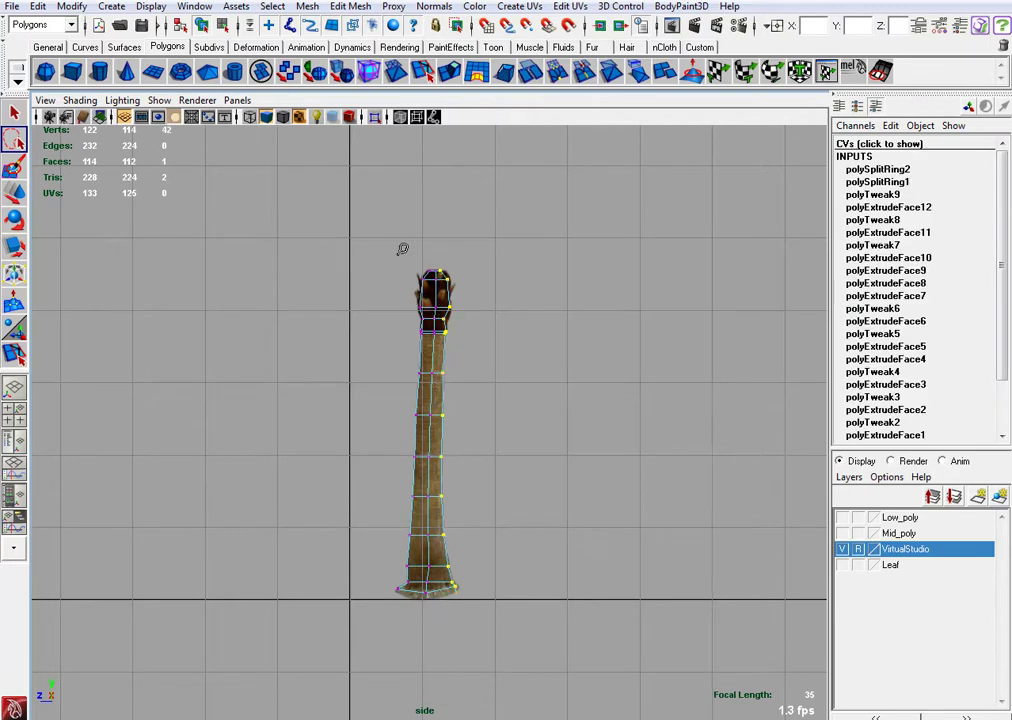
- Add all vertices along the trunk's left silhouette to the selection, leaving the middle column unselected
scroll(411, 283, "up", 3)
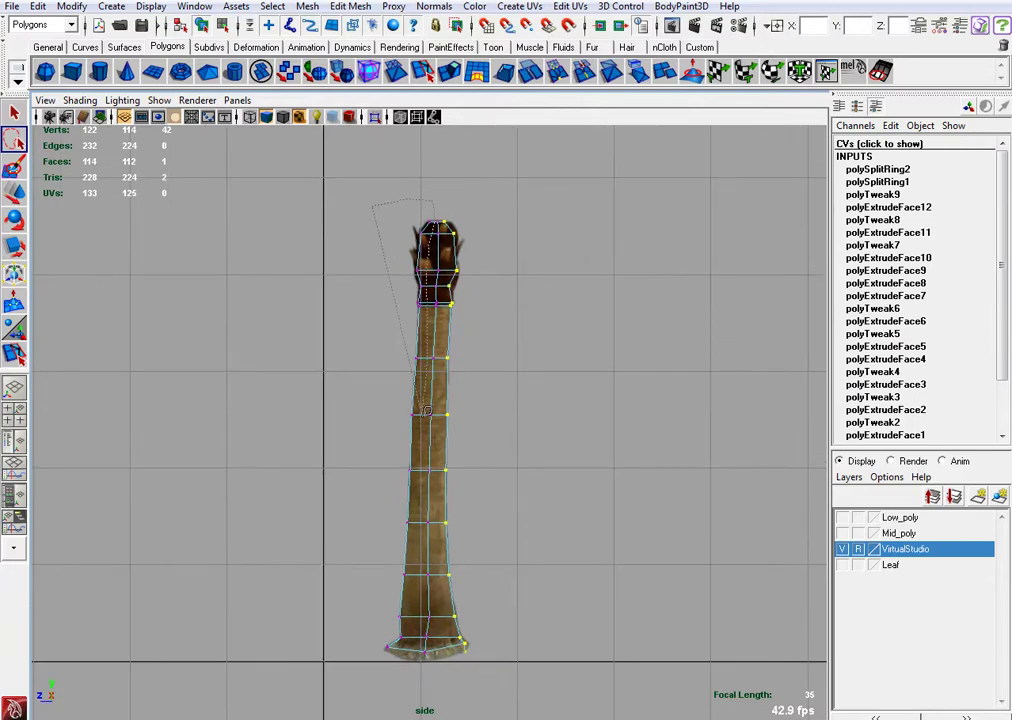
mouse_move(426, 425)
left_mouse_down()
mouse_move(419, 595)
mouse_move(376, 651)
left_mouse_up()
left_click_drag(398, 212, 412, 226)
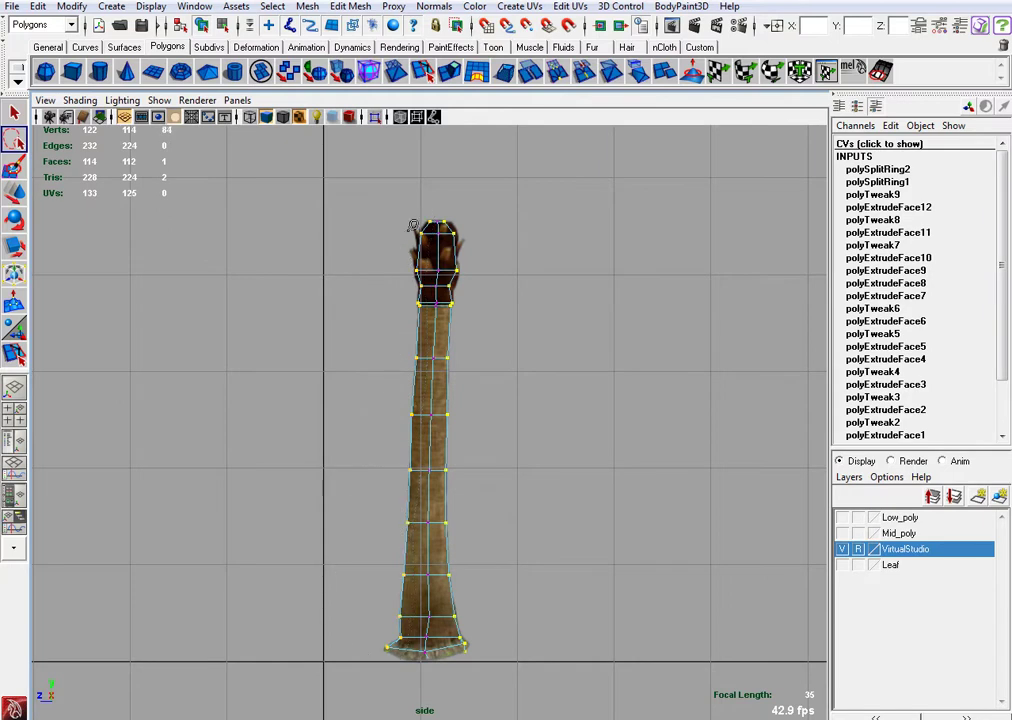
- Scale the selected vertices inward along X so the trunk's cross-section becomes rounder, and clear the selection
left_click(15, 244)
key("space")
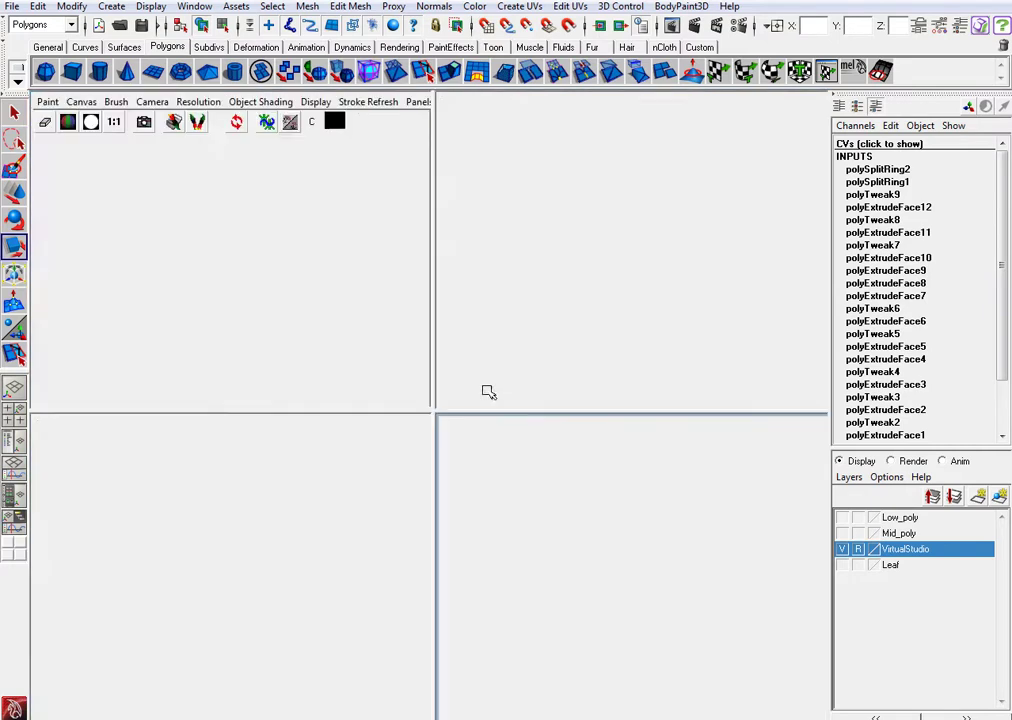
key("space")
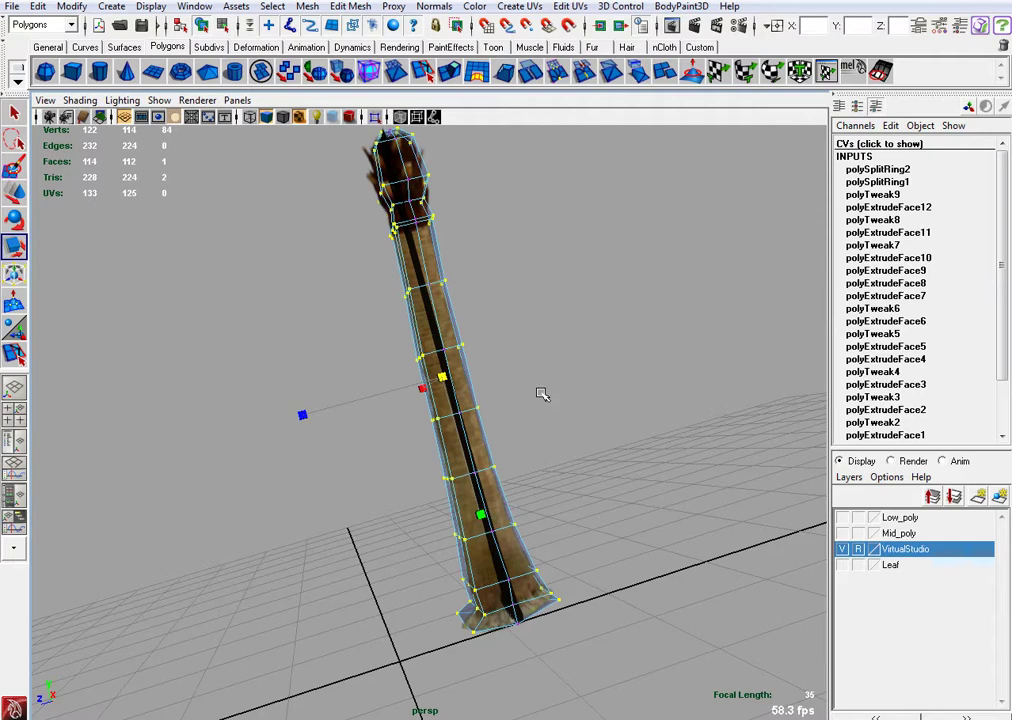
left_click_drag(542, 393, 385, 518, "alt")
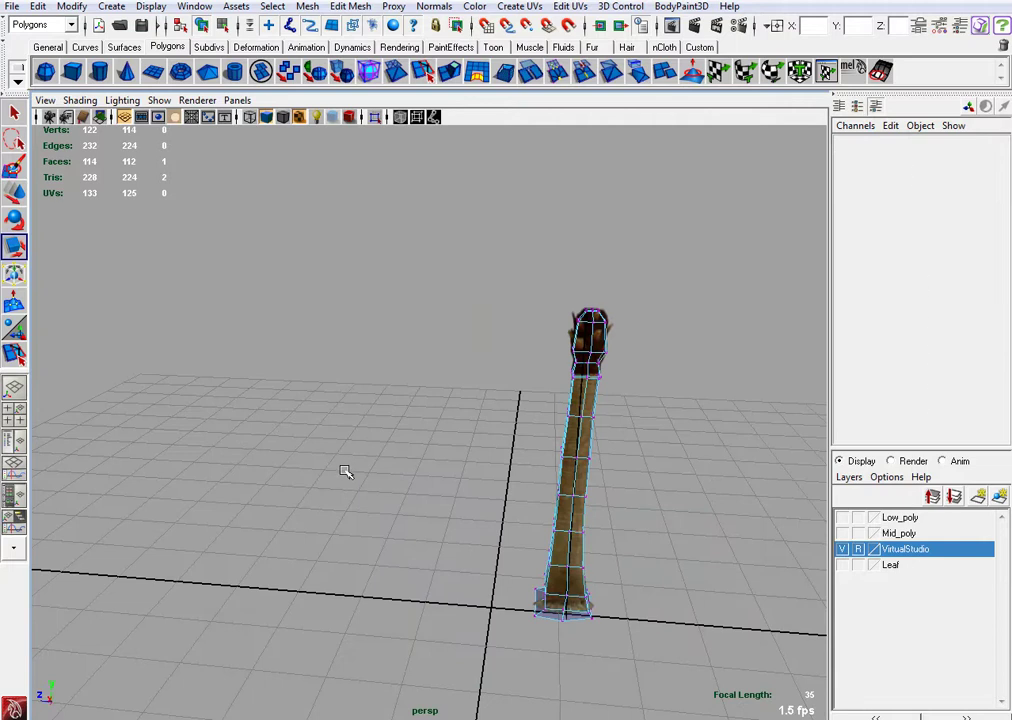
key("z")
left_click_drag(431, 460, 488, 464)
middle_click_drag(488, 464, 454, 463)
mouse_move(453, 463)
left_mouse_down()
mouse_move(443, 463)
mouse_move(452, 464)
left_mouse_up()
middle_click_drag(448, 503, 447, 507, "alt")
left_click_drag(446, 506, 238, 527, "alt")
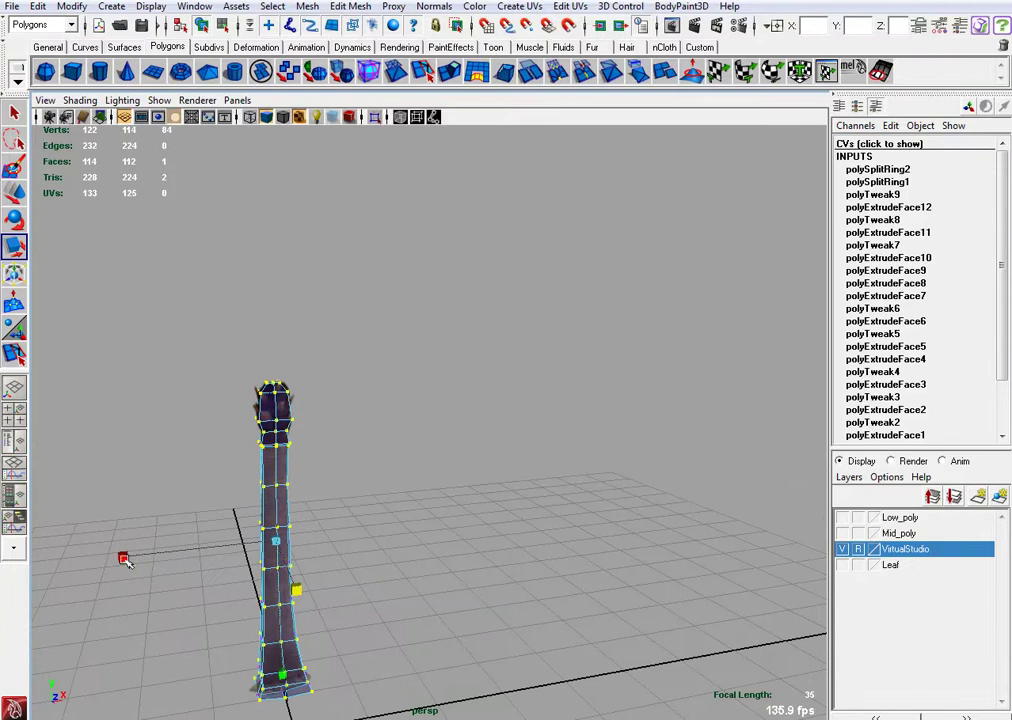
left_click_drag(124, 558, 193, 563)
left_click_drag(243, 530, 309, 526, "alt")
left_click_drag(359, 496, 412, 492)
left_click(402, 426)
right_click_drag(417, 484, 427, 442)
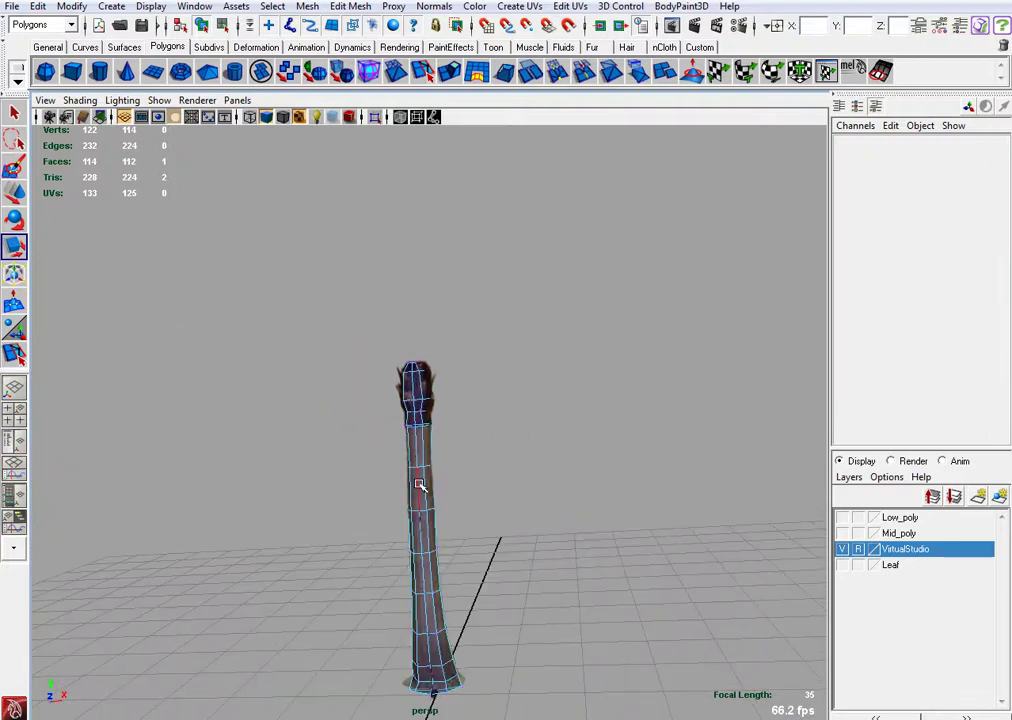
double_click(420, 485)
left_click_drag(425, 475, 418, 437, "alt")
- Select the whole trunk in object mode and move it along X to about 1.647, beside the reference image
right_click_drag(400, 447, 459, 413)
left_click(396, 427)
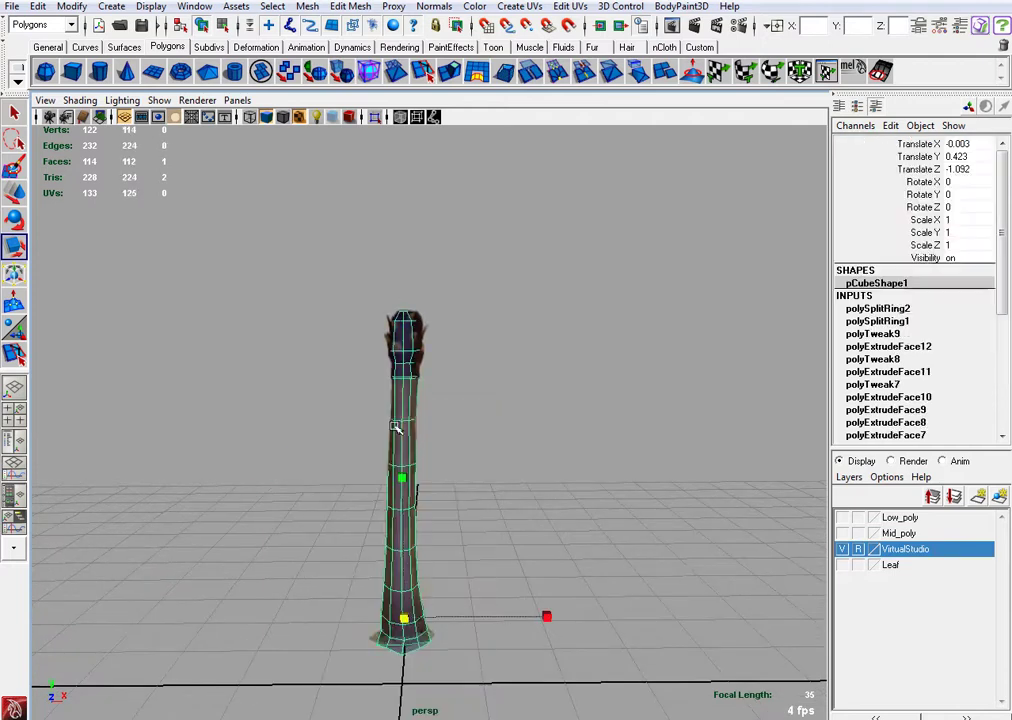
left_click(14, 192)
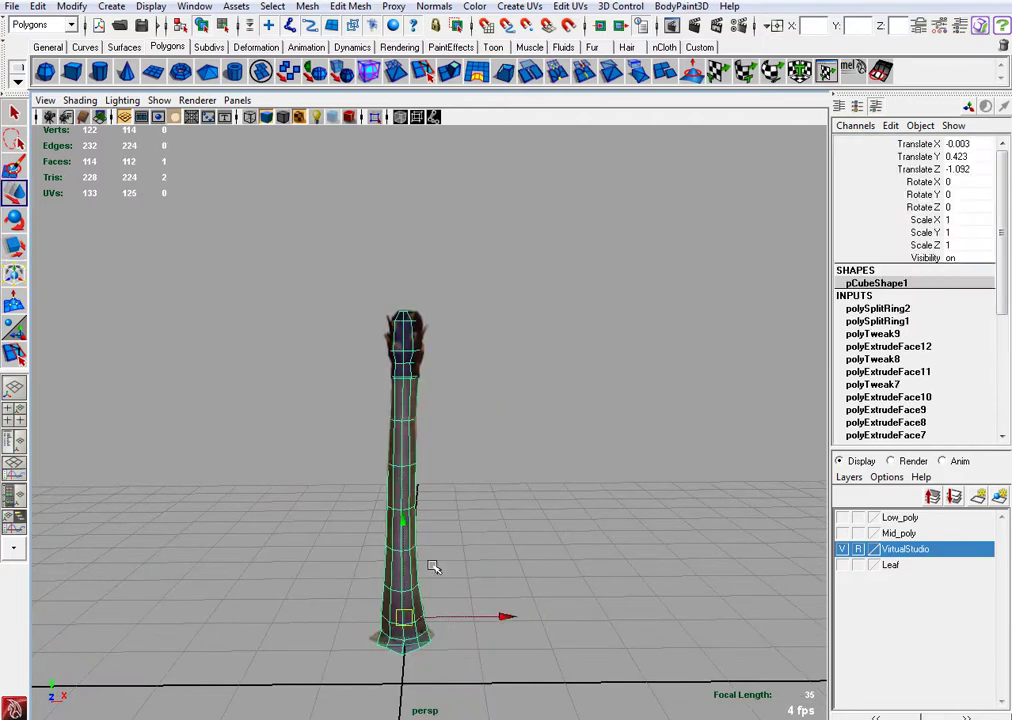
left_click_drag(497, 615, 605, 612)
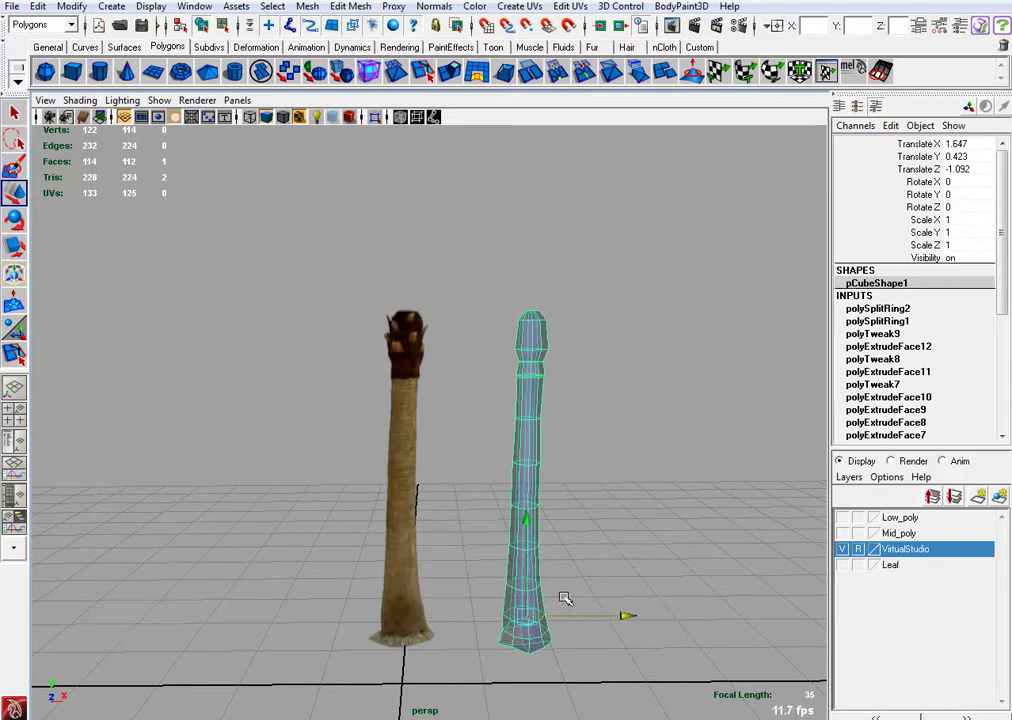